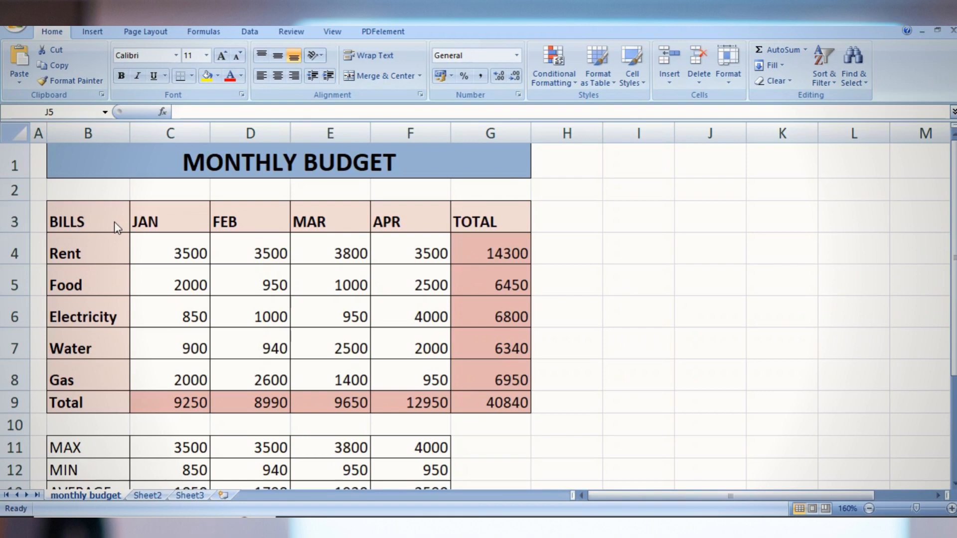
{"action": "left_click", "coordinate": [104, 32]}
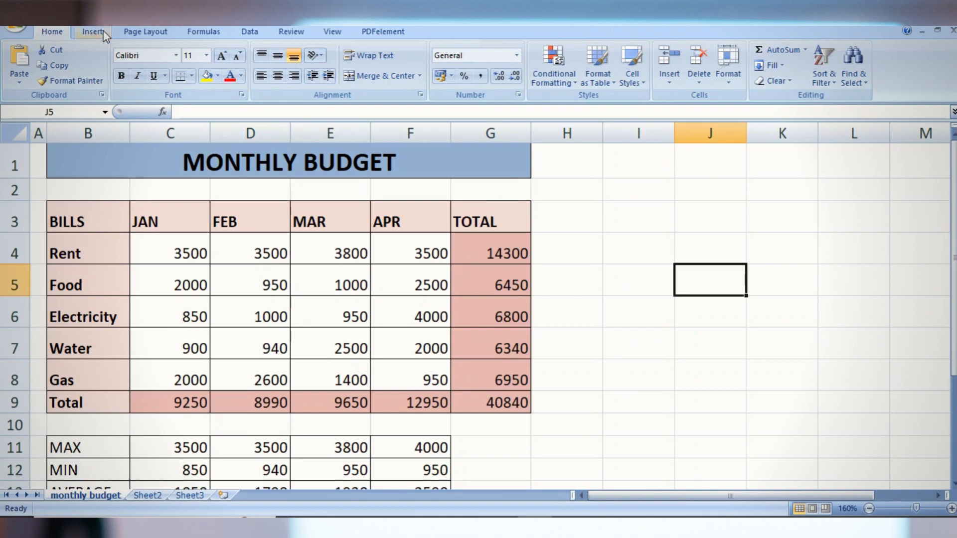
{"action": "left_click", "coordinate": [93, 31]}
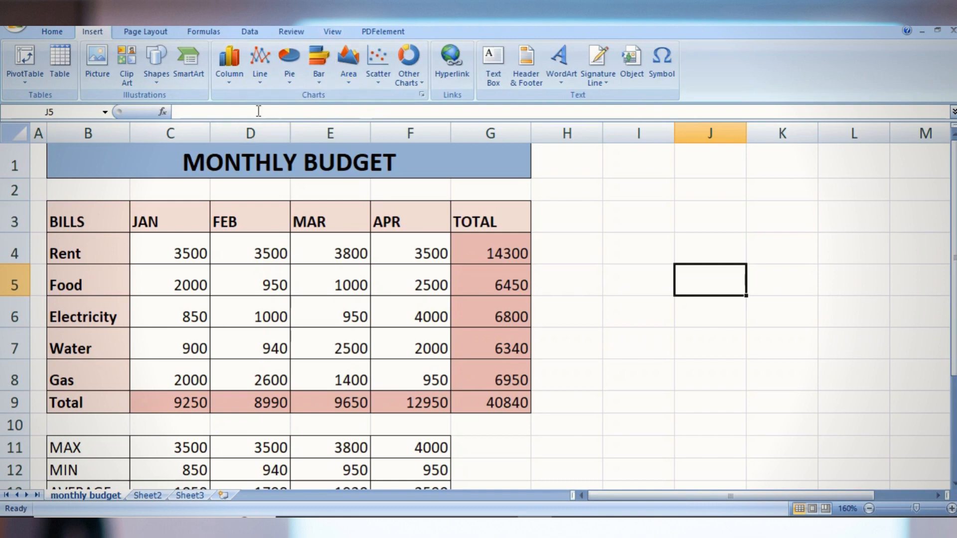
{"action": "left_click", "coordinate": [228, 79]}
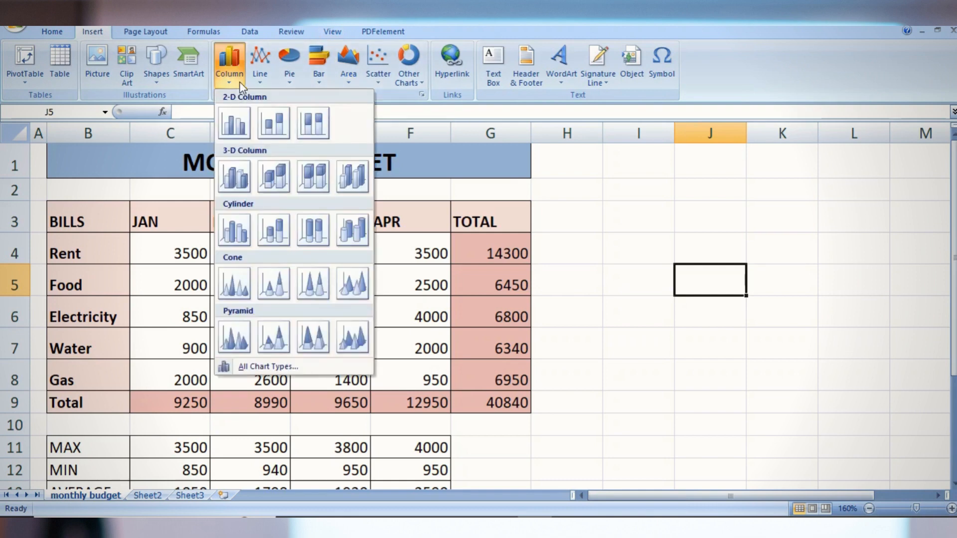
{"action": "left_click", "coordinate": [228, 82]}
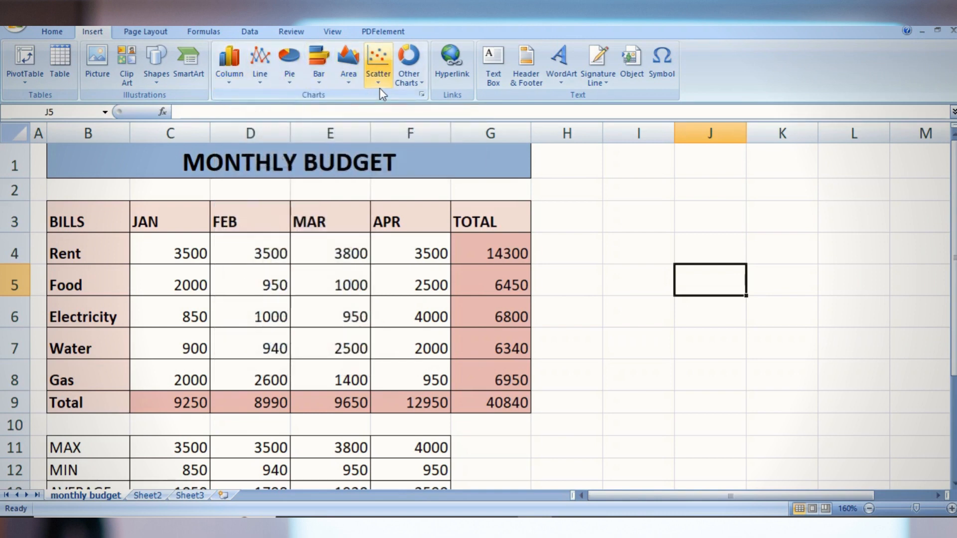
{"action": "left_click", "coordinate": [421, 83]}
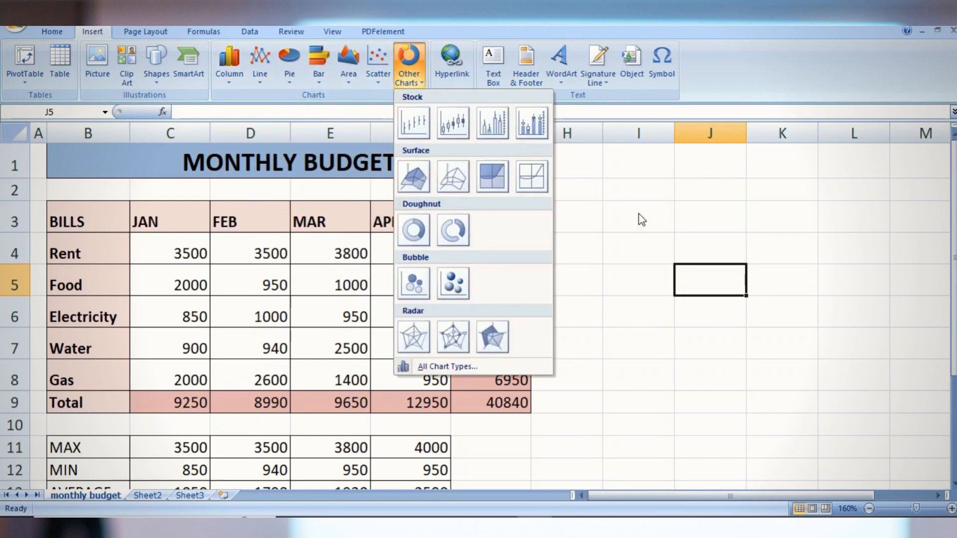
{"action": "left_click", "coordinate": [636, 235]}
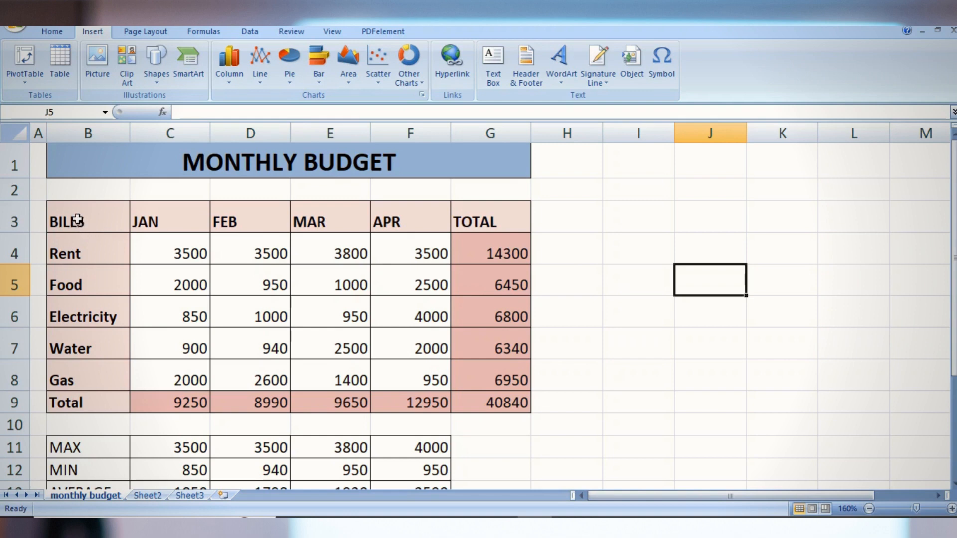
Insert a 2-D clustered column chart from the bills and months in B3:F8 and move it further right on the sheet
{"action": "left_click_drag", "start_coordinate": [75, 215], "coordinate": [402, 386]}
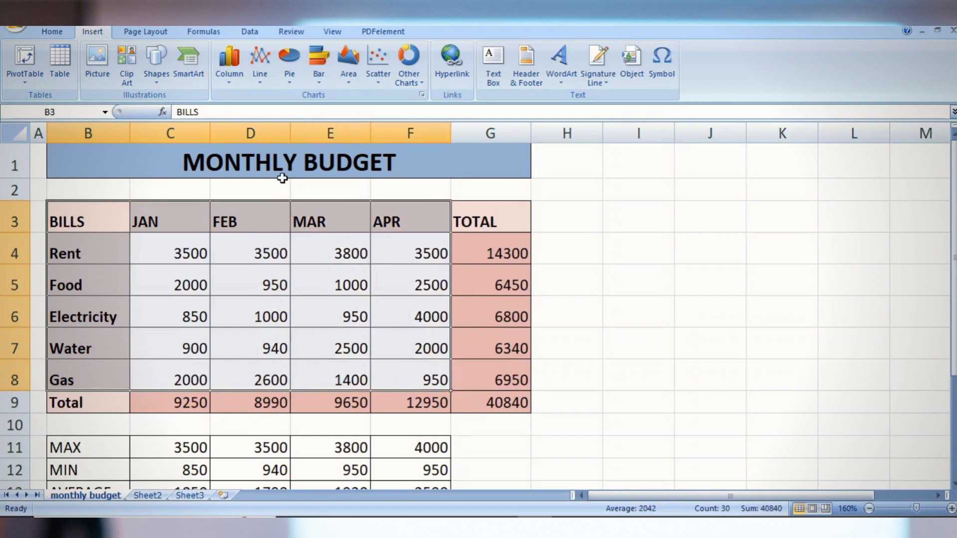
{"action": "left_click", "coordinate": [226, 83]}
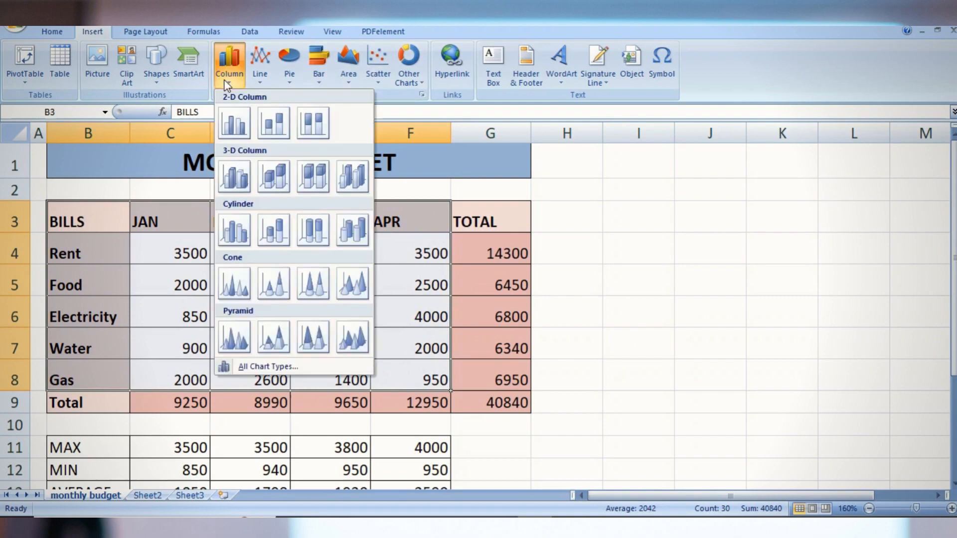
{"action": "left_click", "coordinate": [227, 124]}
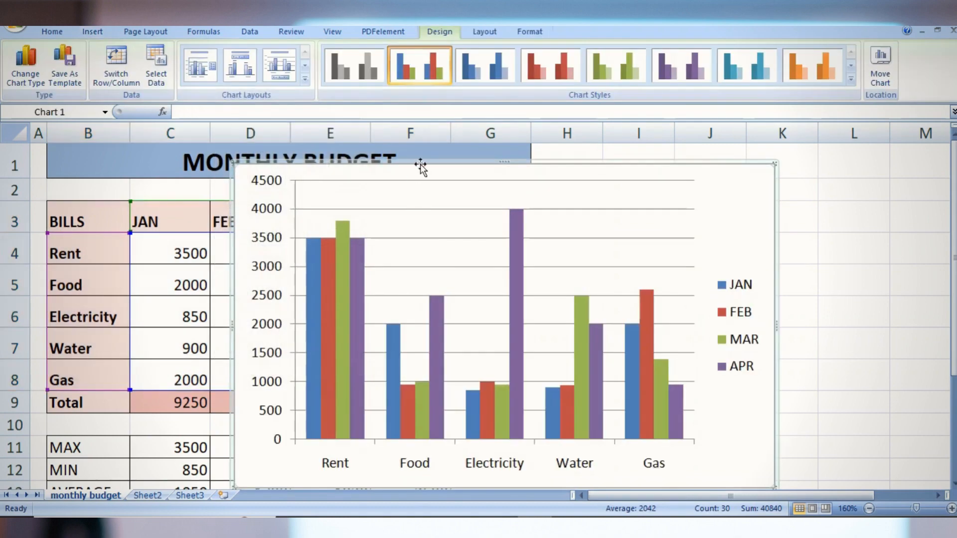
{"action": "left_click_drag", "start_coordinate": [423, 166], "coordinate": [520, 150]}
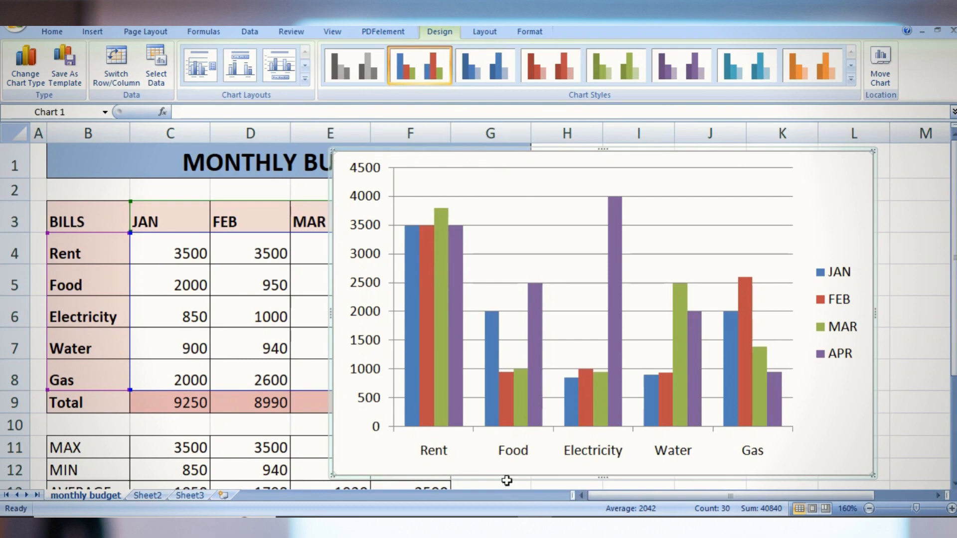
{"action": "mouse_move", "coordinate": [432, 382]}
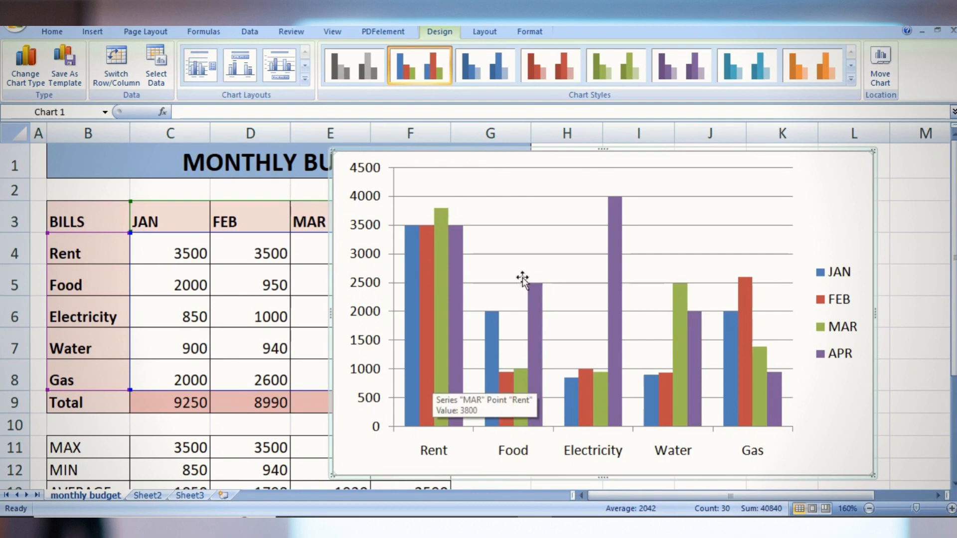
Try the teal, blue-on-black and greyscale chart styles on the column chart and return to the multicolour style
{"action": "left_click", "coordinate": [760, 75]}
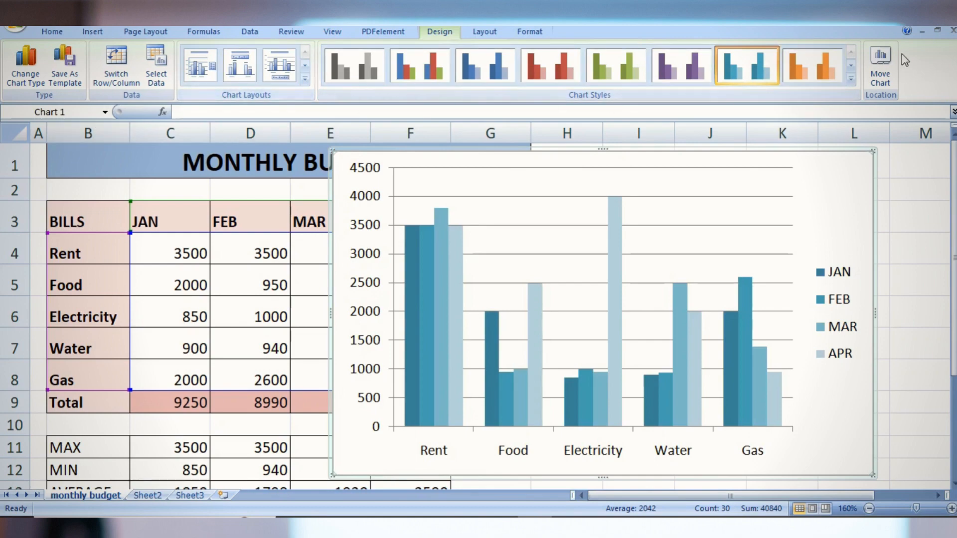
{"action": "left_click", "coordinate": [851, 79]}
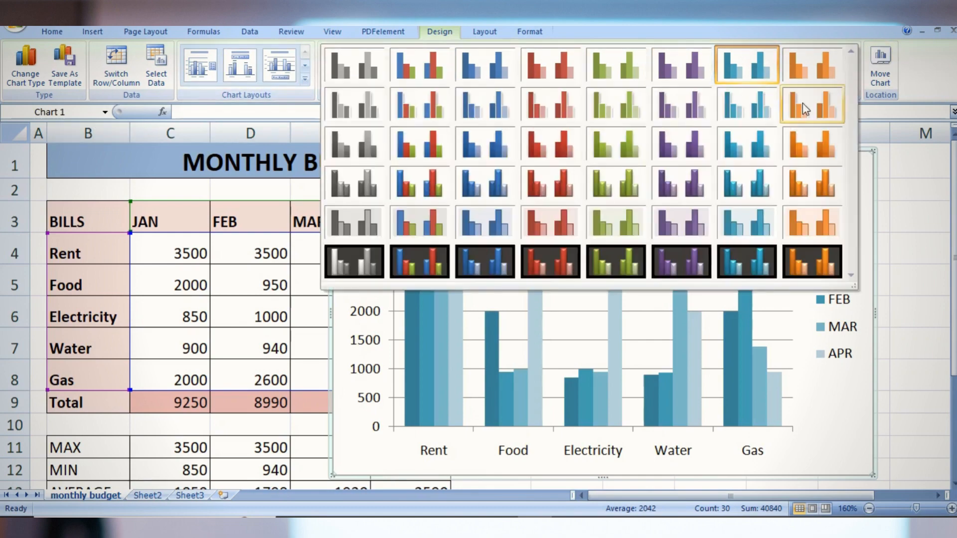
{"action": "left_click", "coordinate": [483, 254]}
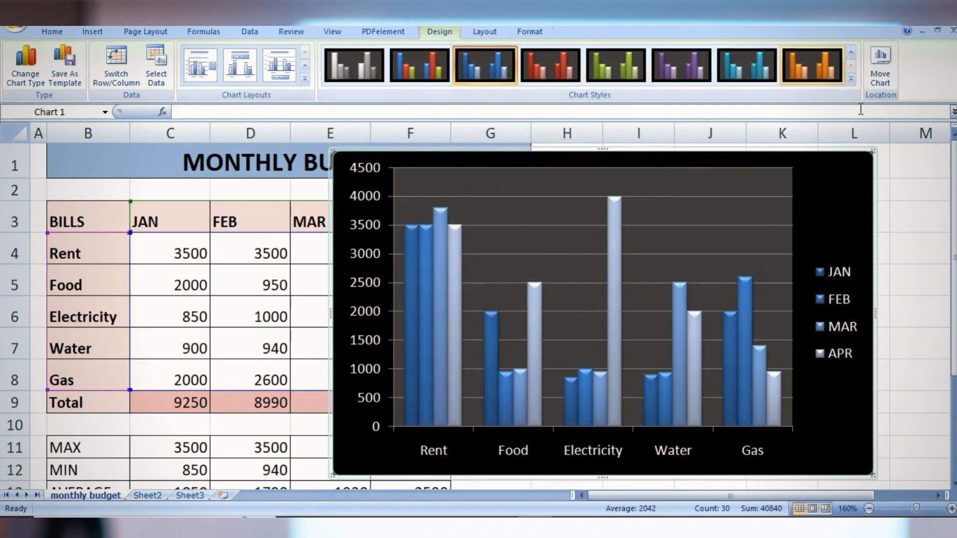
{"action": "left_click", "coordinate": [851, 78]}
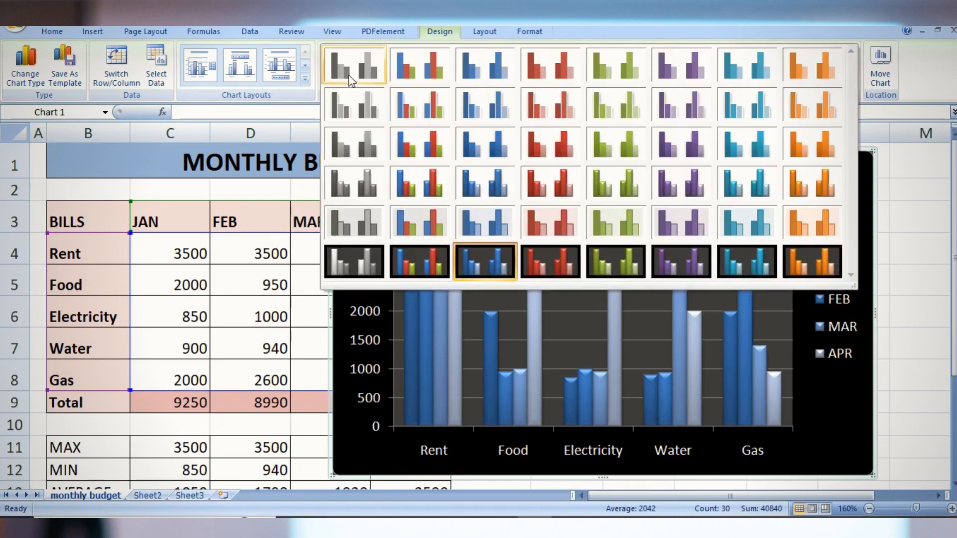
{"action": "left_click", "coordinate": [355, 64]}
{"action": "left_click", "coordinate": [397, 77]}
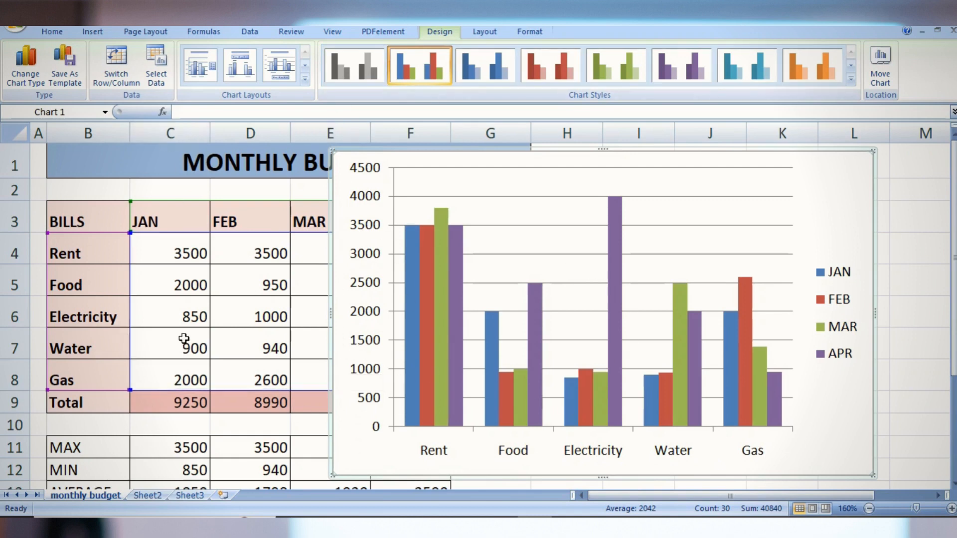
Change the January Electricity amount in cell C6 to 750
{"action": "left_click", "coordinate": [180, 318]}
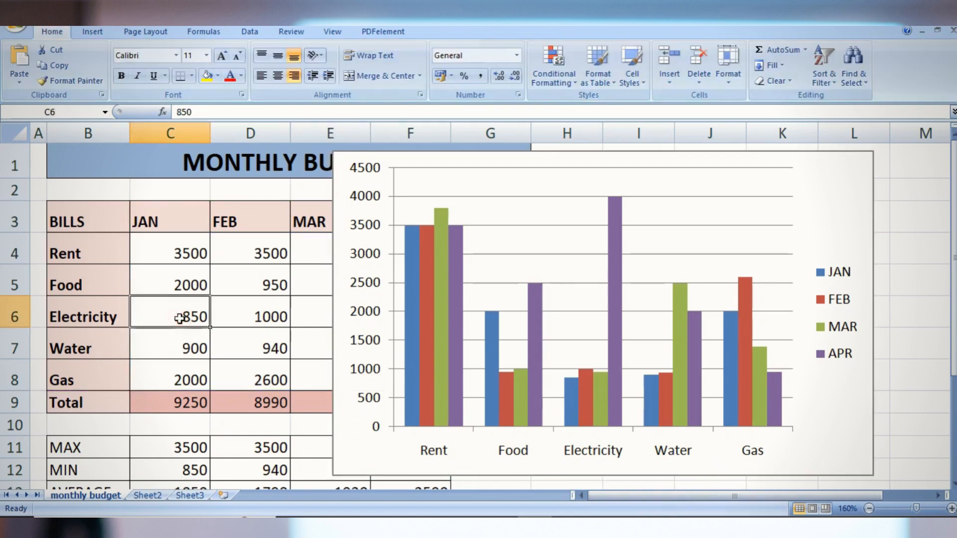
{"action": "double_click", "coordinate": [180, 318]}
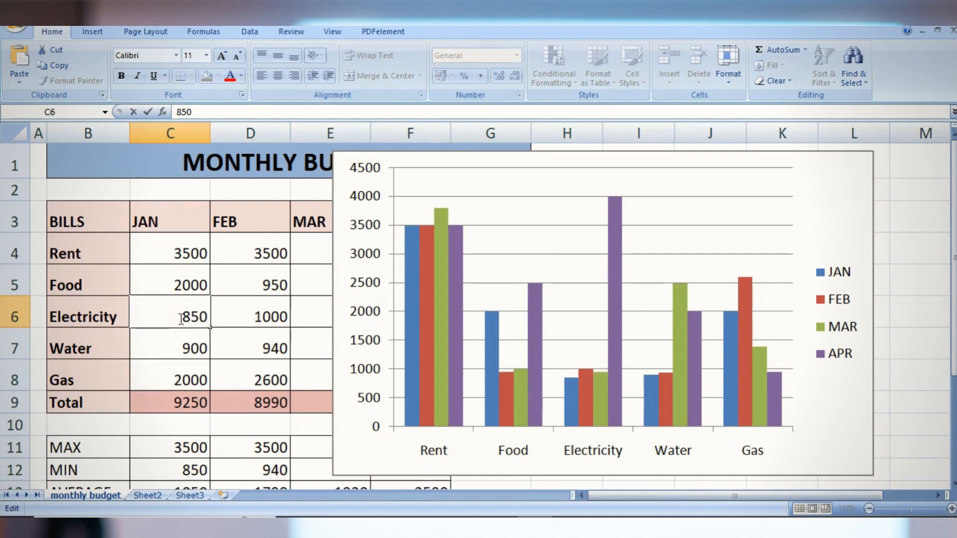
{"action": "key", "text": "Delete"}
{"action": "type", "text": "7"}
{"action": "left_click", "coordinate": [213, 380]}
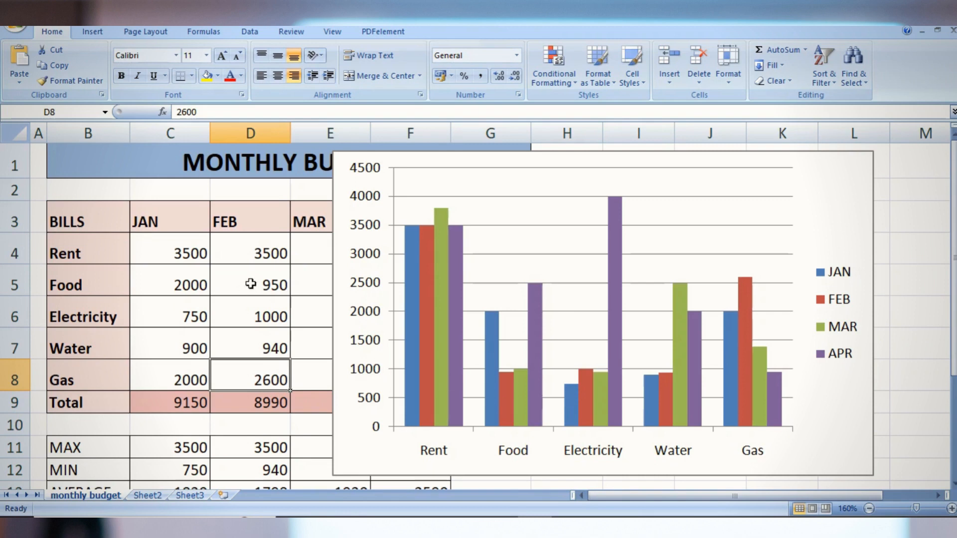
Change the budget chart's type to a stacked line chart with markers
{"action": "left_click", "coordinate": [530, 188]}
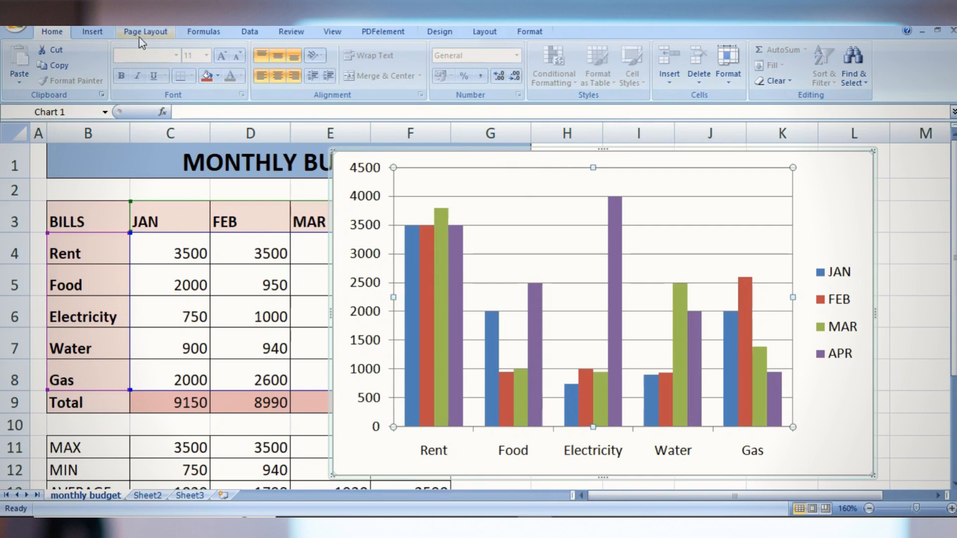
{"action": "left_click", "coordinate": [97, 33]}
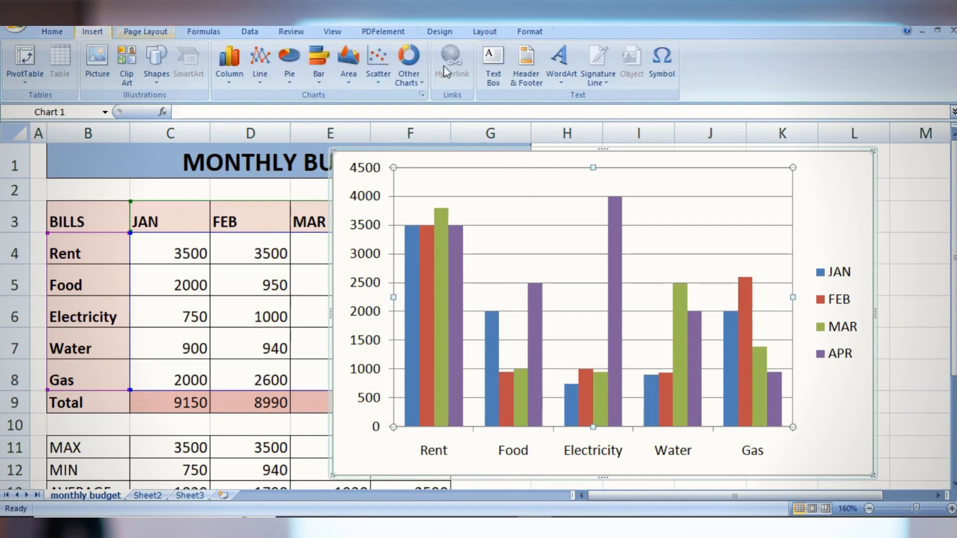
{"action": "left_click", "coordinate": [440, 33]}
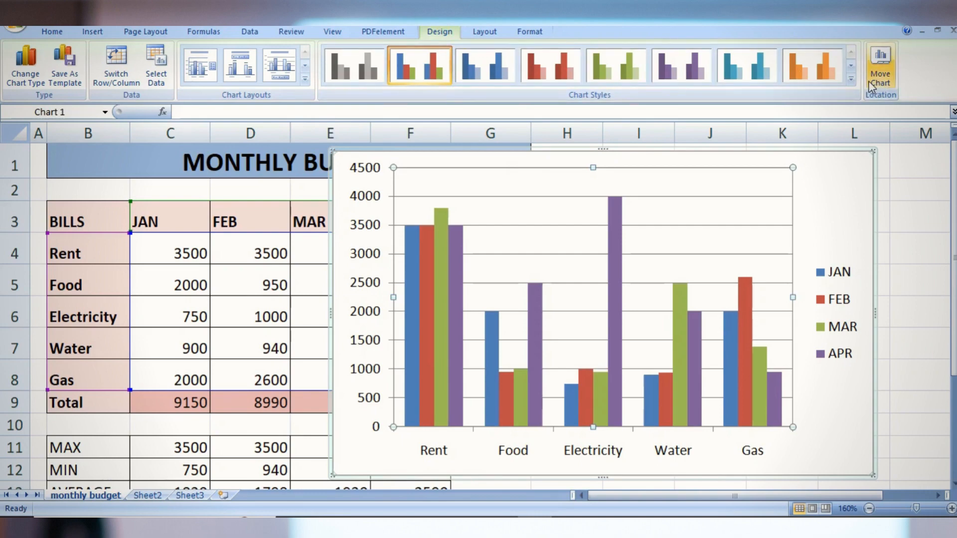
{"action": "left_click", "coordinate": [28, 75]}
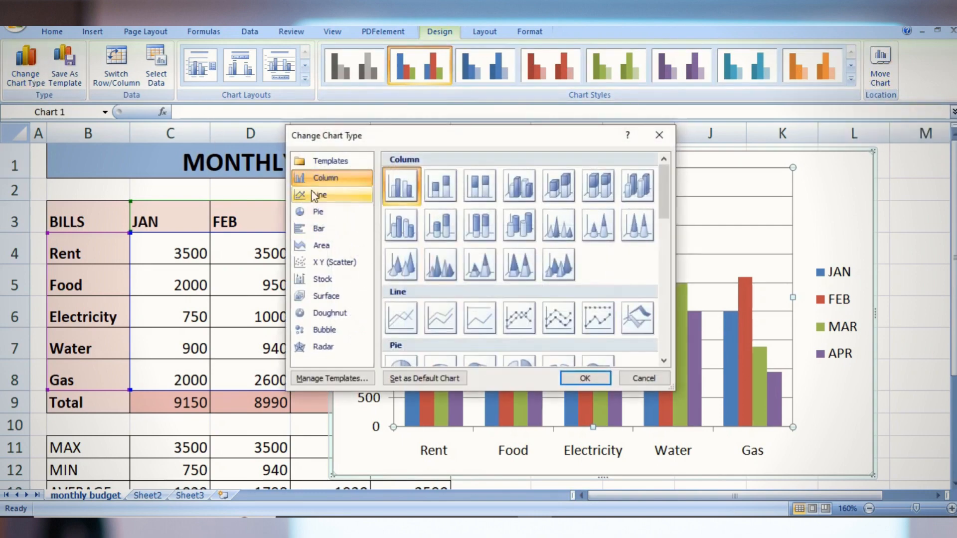
{"action": "left_click", "coordinate": [339, 198]}
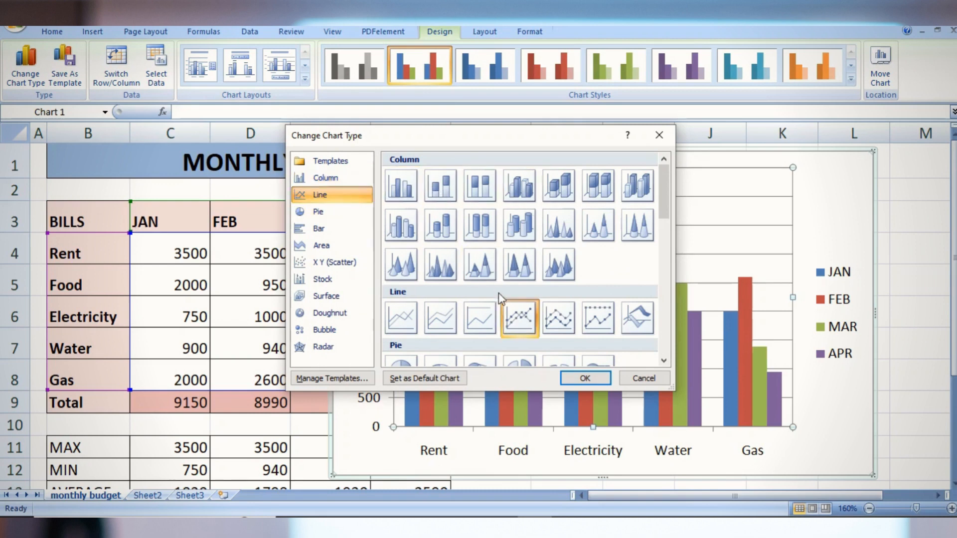
{"action": "left_click", "coordinate": [561, 322]}
{"action": "left_click", "coordinate": [580, 378]}
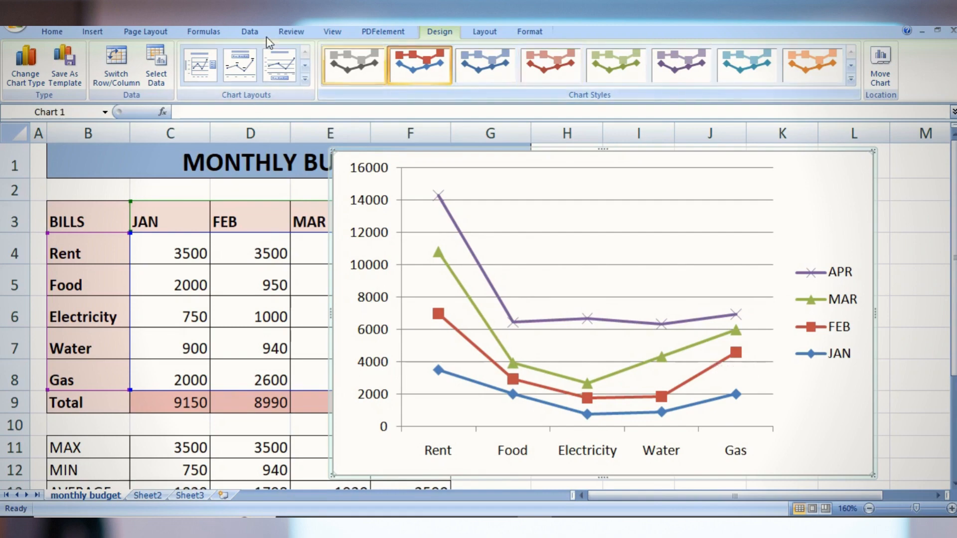
Change the line chart's type to a 3-D area chart
{"action": "left_click", "coordinate": [25, 87]}
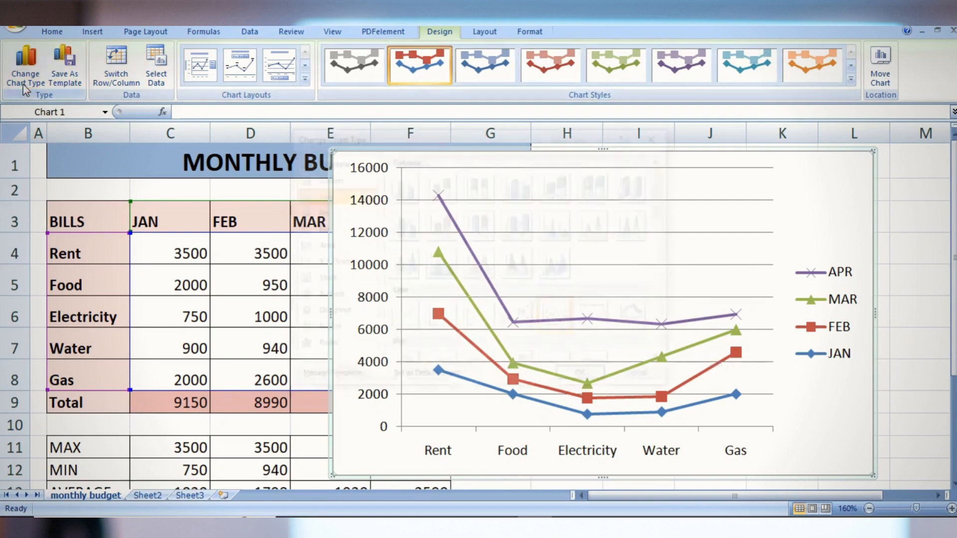
{"action": "scroll", "coordinate": [433, 344], "scroll_direction": "down", "scroll_amount": 3}
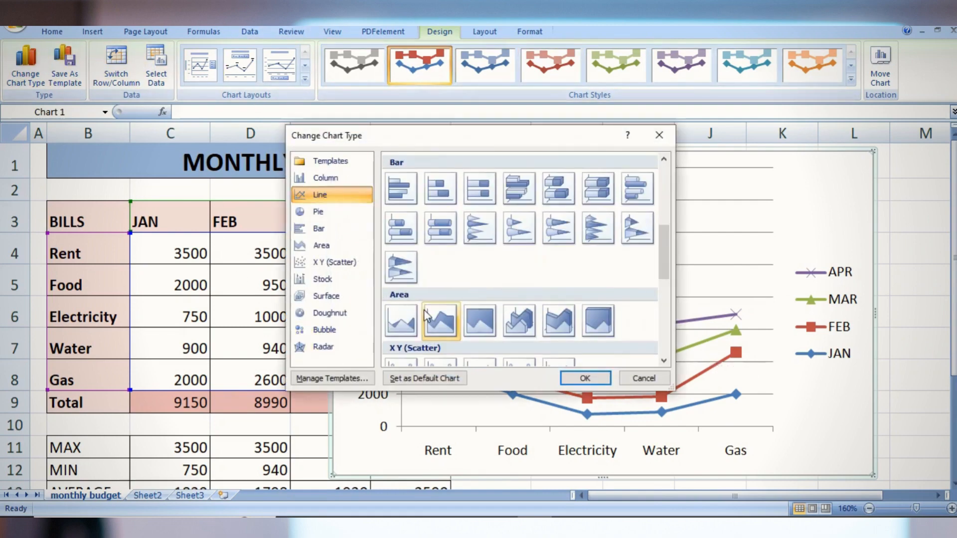
{"action": "left_click", "coordinate": [516, 325]}
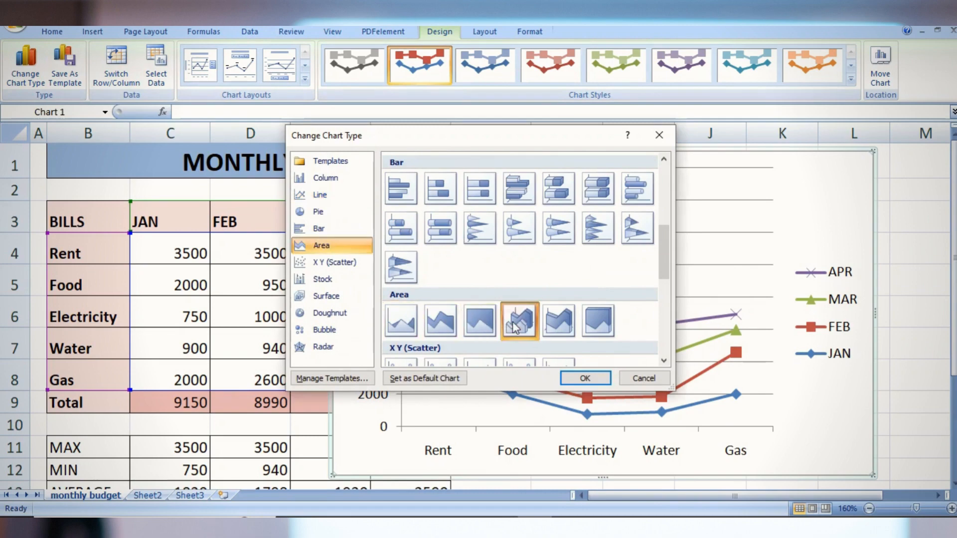
{"action": "left_click", "coordinate": [591, 378]}
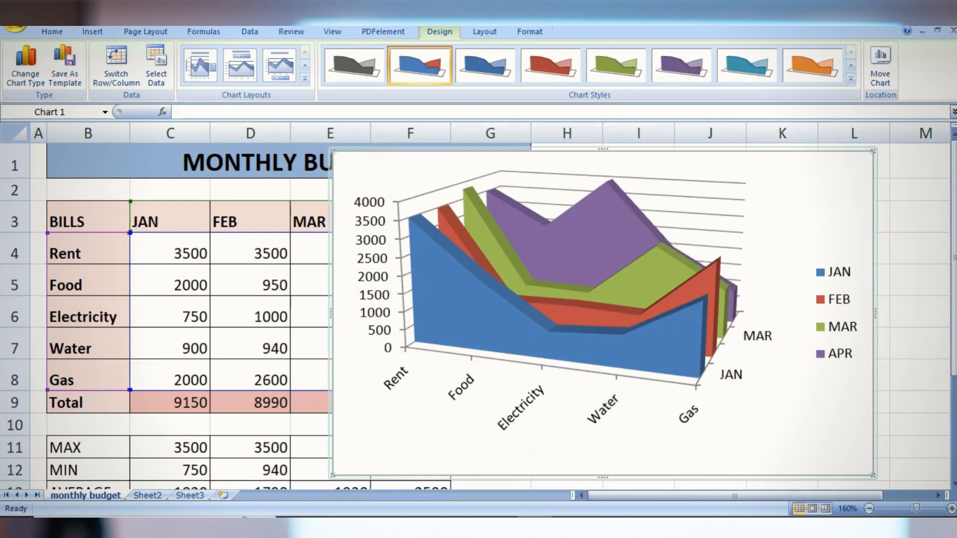
Change the area chart's type back to a 2-D clustered column chart
{"action": "left_click", "coordinate": [25, 65]}
{"action": "scroll", "coordinate": [392, 269], "scroll_direction": "up", "scroll_amount": 10}
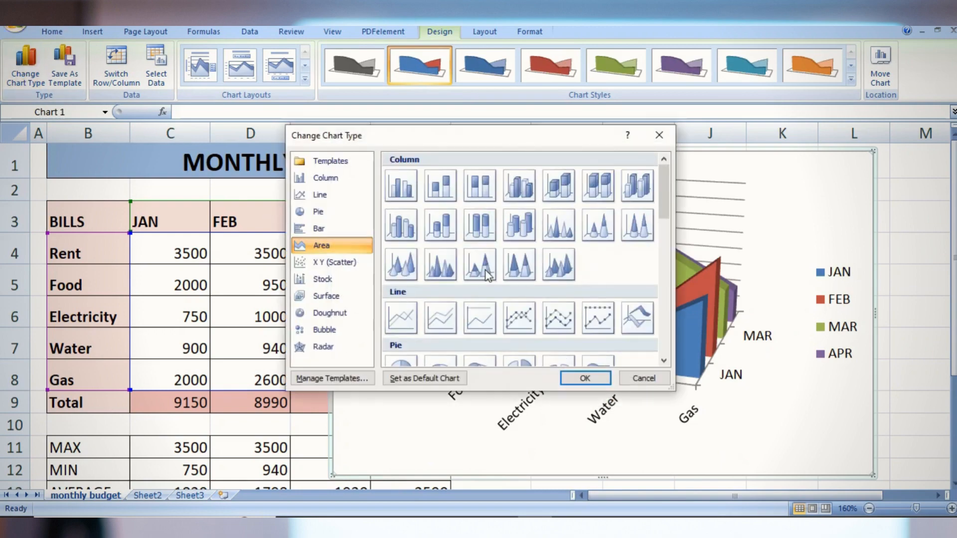
{"action": "left_click", "coordinate": [408, 193]}
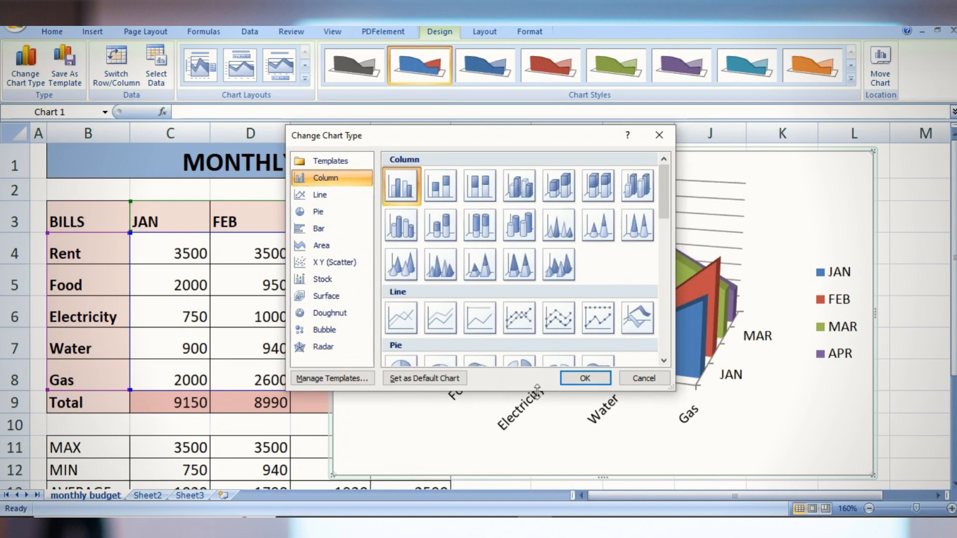
{"action": "left_click", "coordinate": [586, 379]}
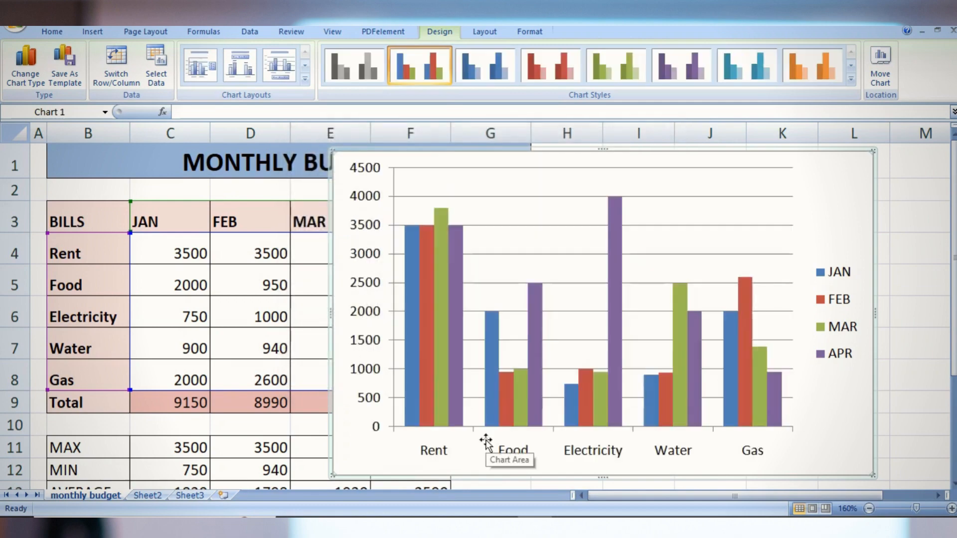
Switch the chart's rows and columns so the months form the horizontal axis and the bills become the series
{"action": "left_click", "coordinate": [129, 83]}
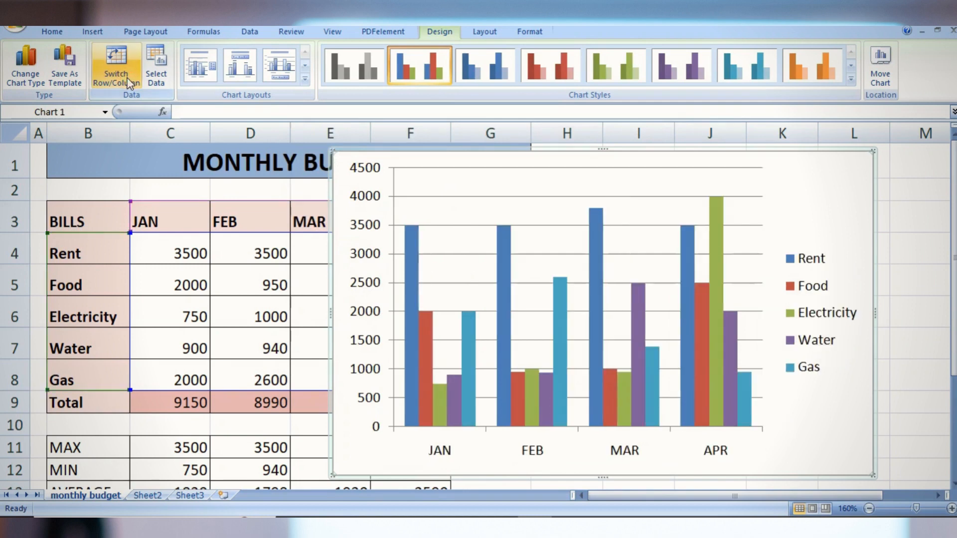
{"action": "left_click", "coordinate": [129, 83]}
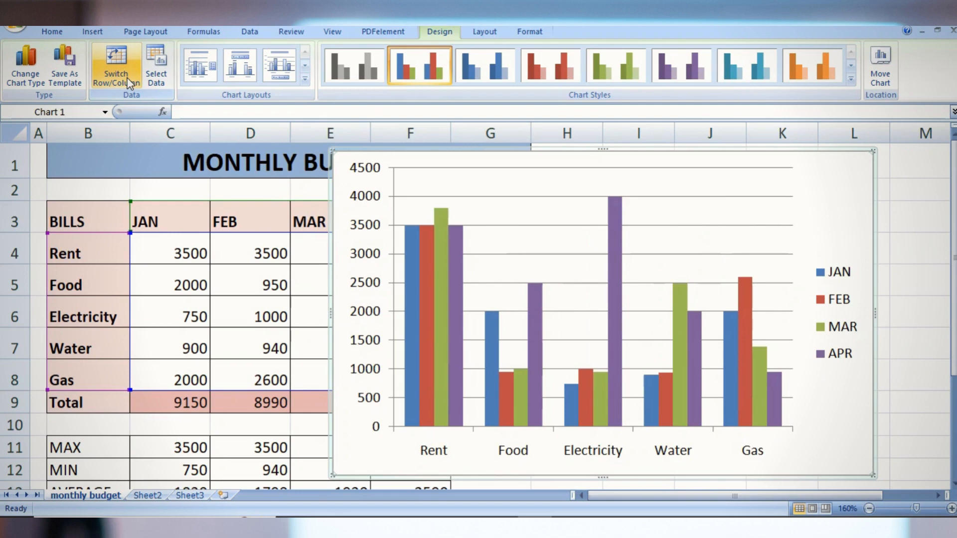
{"action": "left_click", "coordinate": [128, 83]}
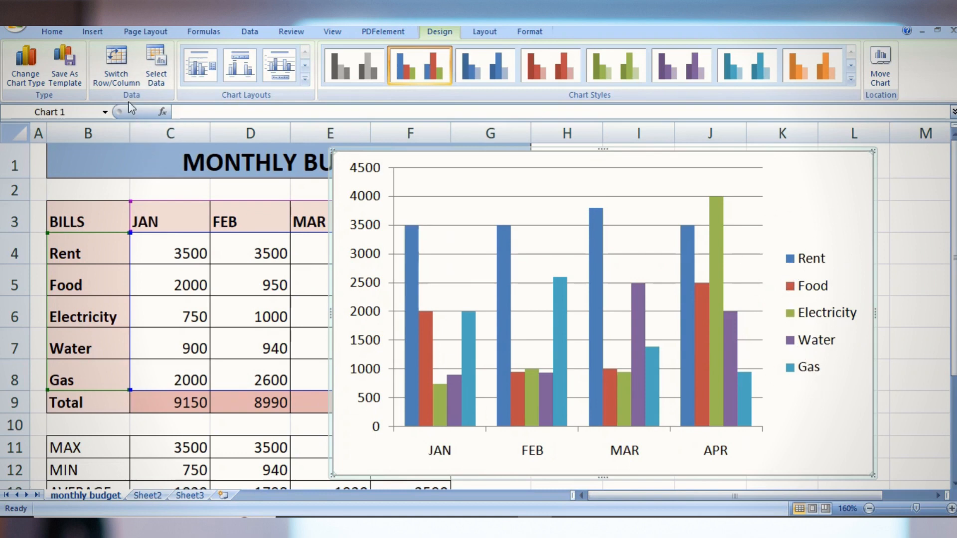
Switch the chart's rows and columns so the bills form the horizontal axis, and review its data source without changes
{"action": "left_click", "coordinate": [125, 85]}
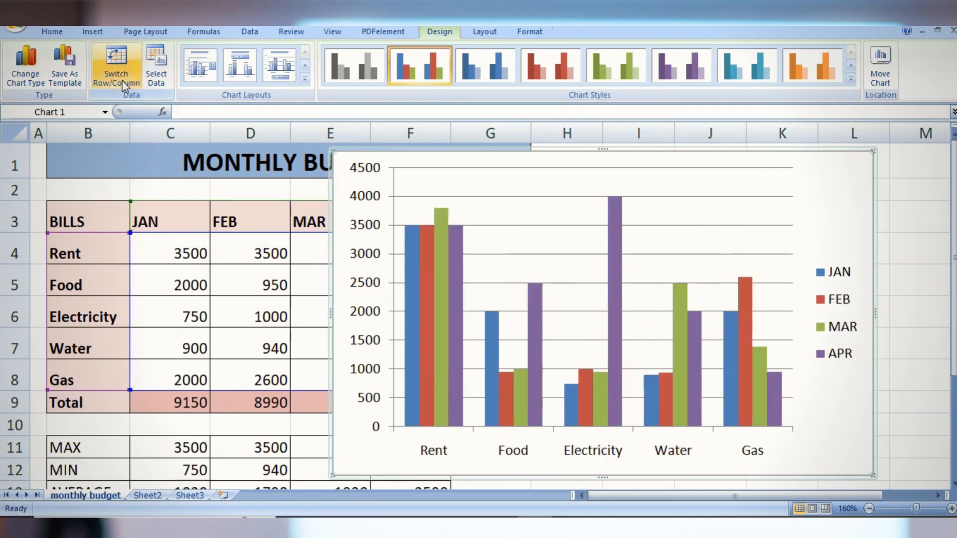
{"action": "left_click", "coordinate": [156, 79]}
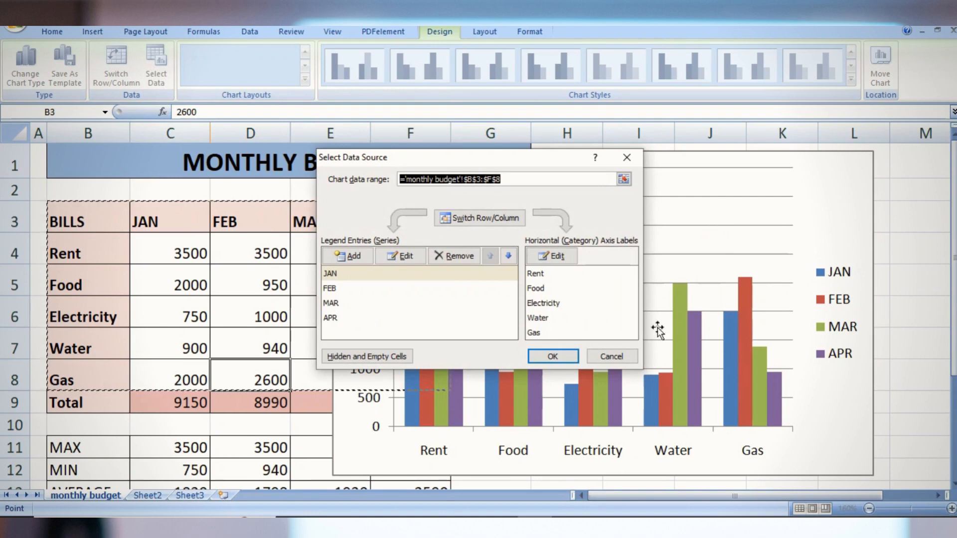
{"action": "left_click", "coordinate": [618, 357]}
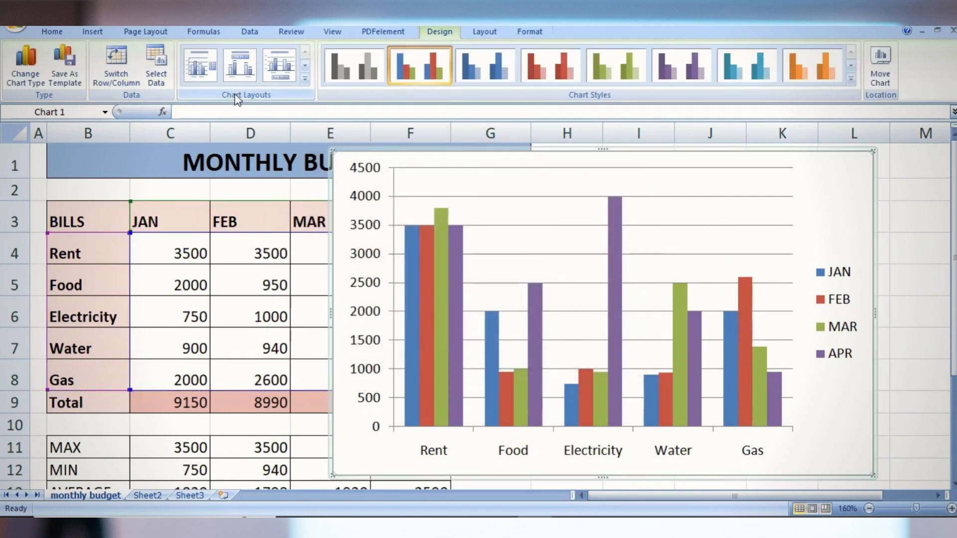
Apply the chart layout with a title above and the legend beside the plot, and set the title to MONTHLY BUDGET
{"action": "left_click", "coordinate": [306, 81]}
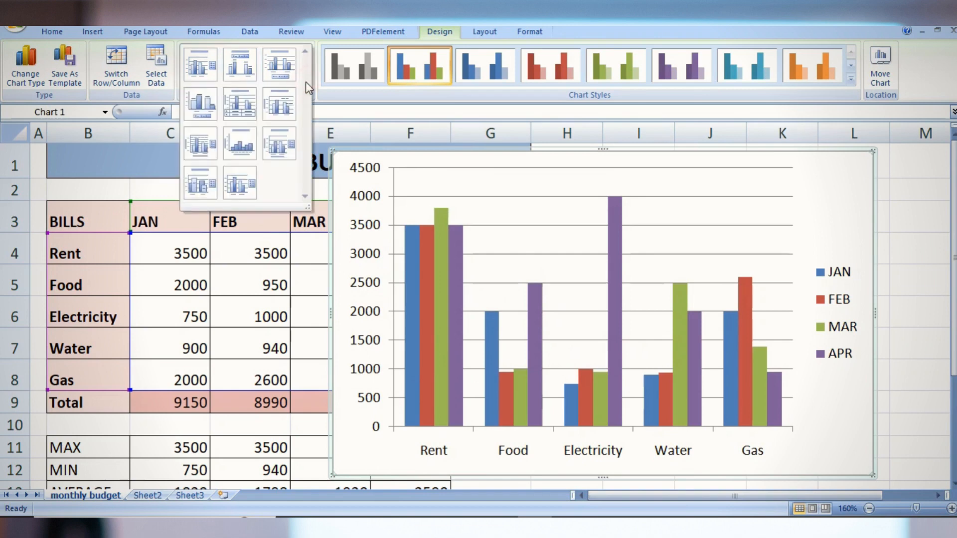
{"action": "left_click", "coordinate": [214, 65]}
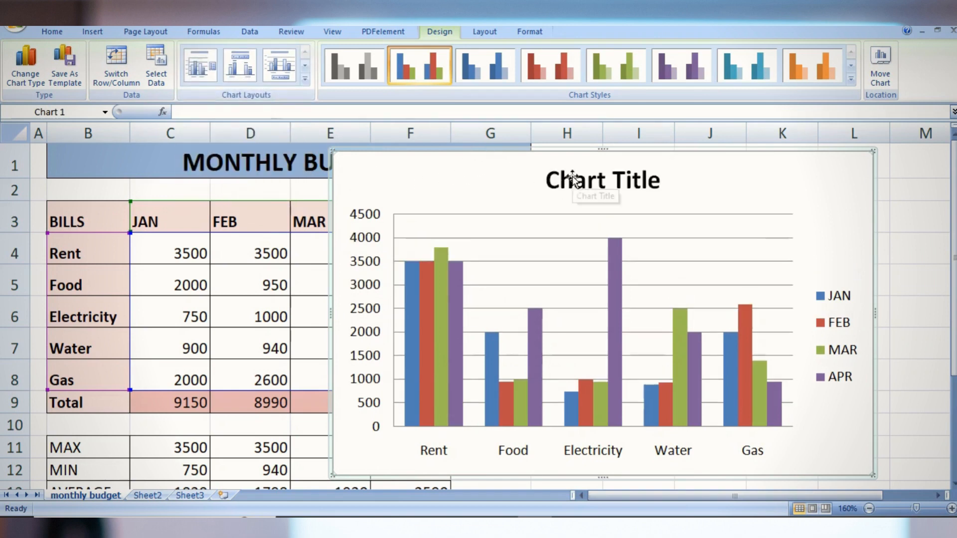
{"action": "left_click", "coordinate": [573, 178]}
{"action": "left_click", "coordinate": [663, 182]}
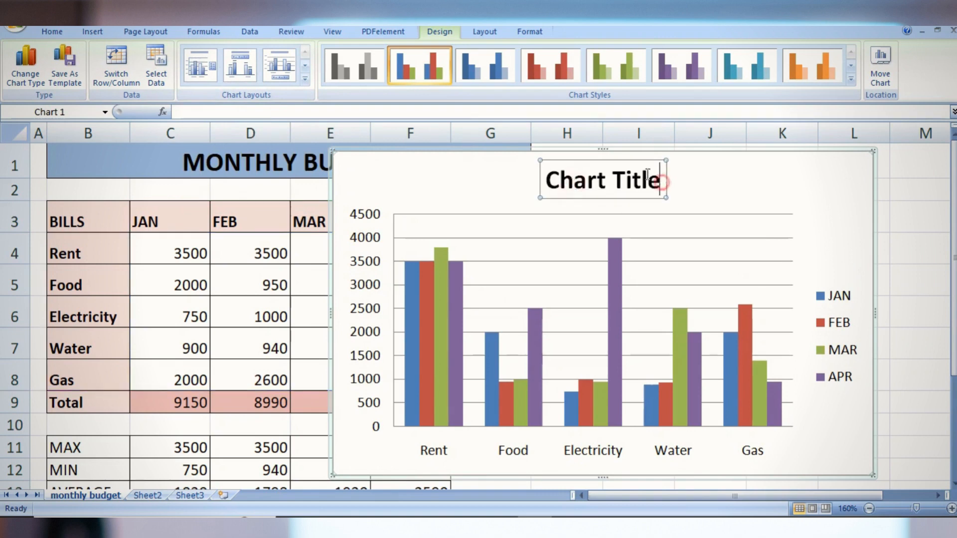
{"action": "left_click_drag", "start_coordinate": [666, 181], "coordinate": [544, 180]}
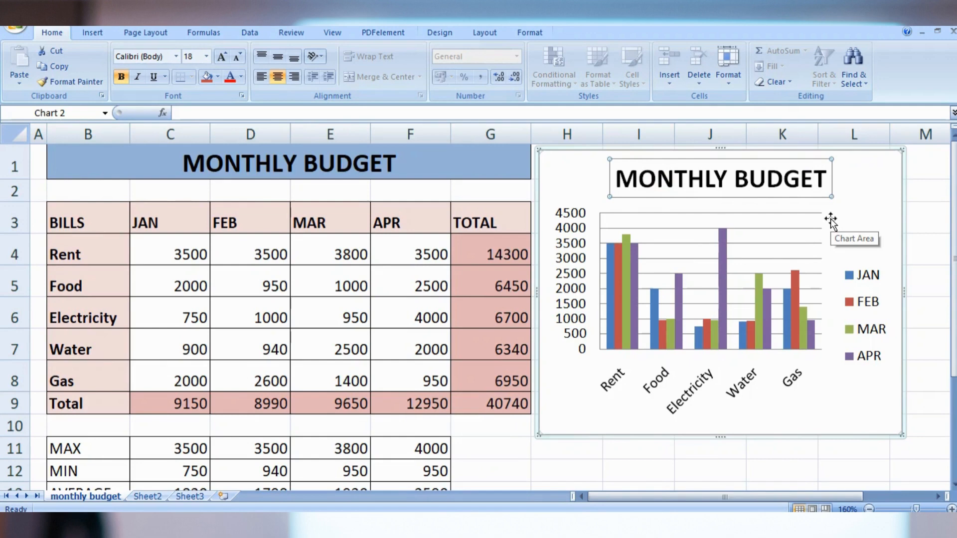
{"action": "left_click", "coordinate": [861, 418]}
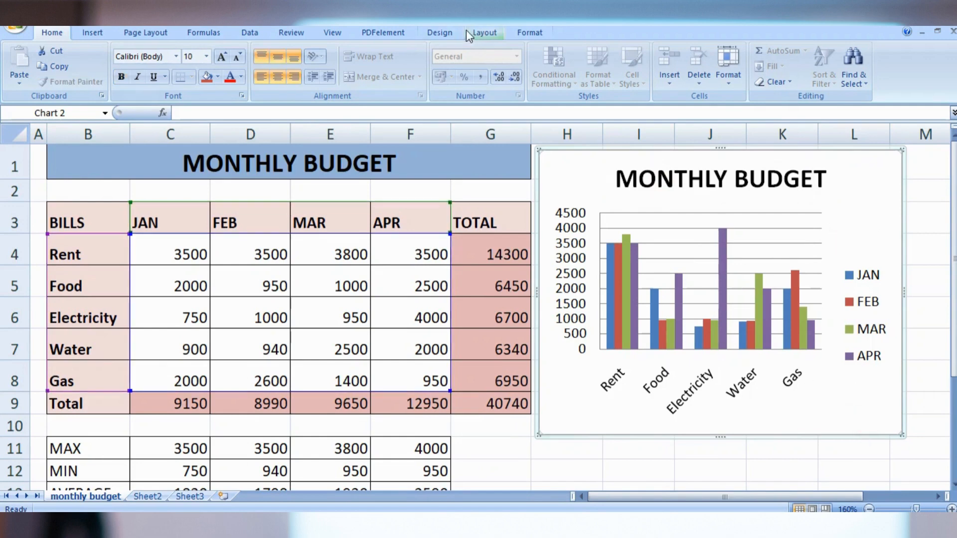
Add a title below the chart's primary horizontal axis and set its text to BILLS
{"action": "left_click", "coordinate": [444, 34]}
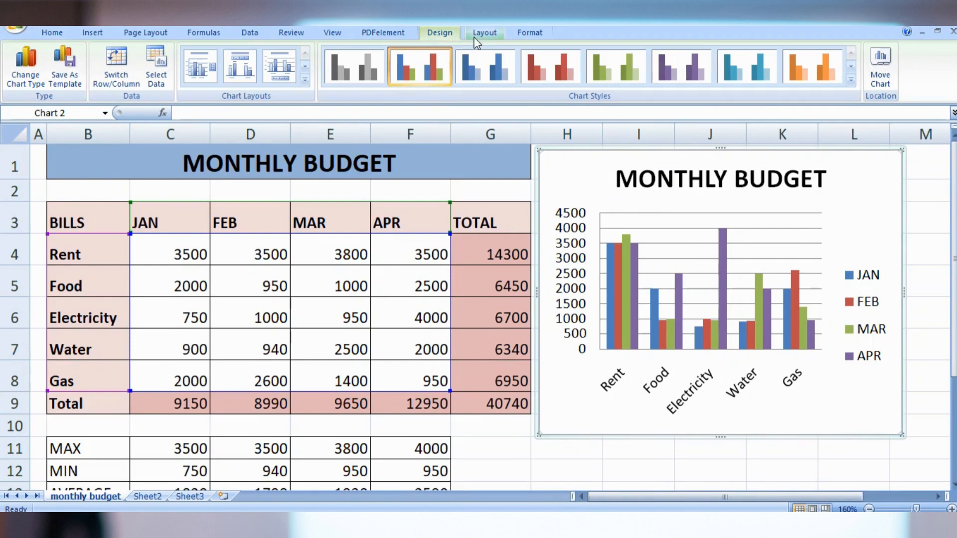
{"action": "left_click", "coordinate": [489, 36]}
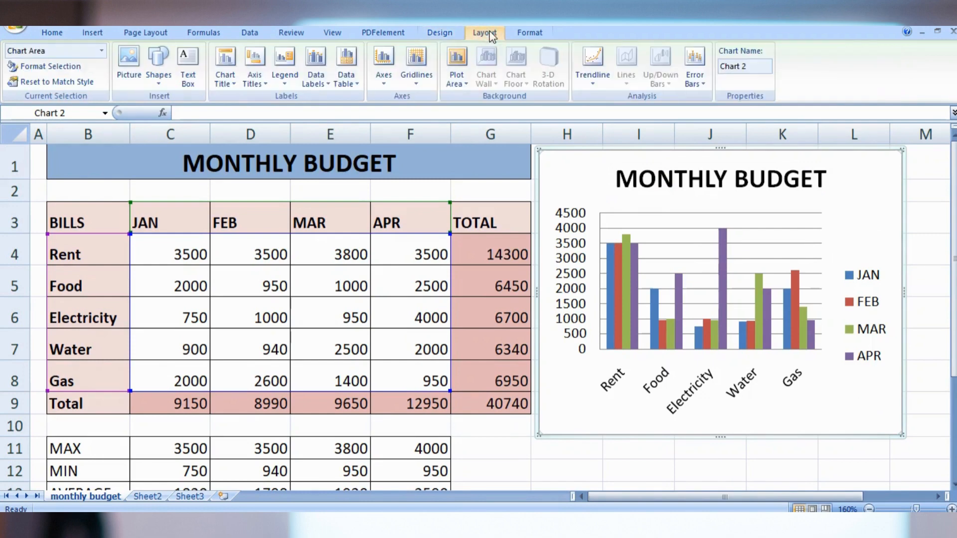
{"action": "left_click", "coordinate": [266, 88]}
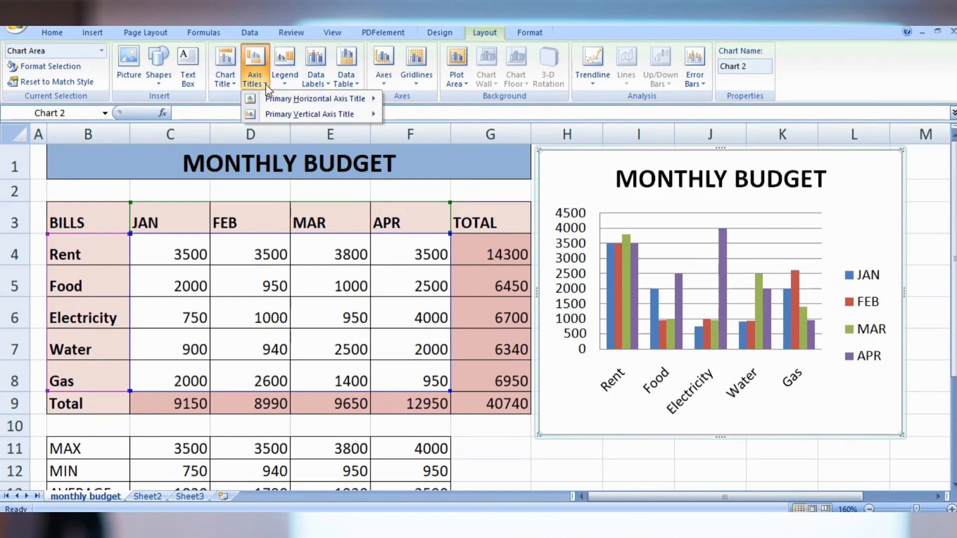
{"action": "left_click", "coordinate": [223, 89]}
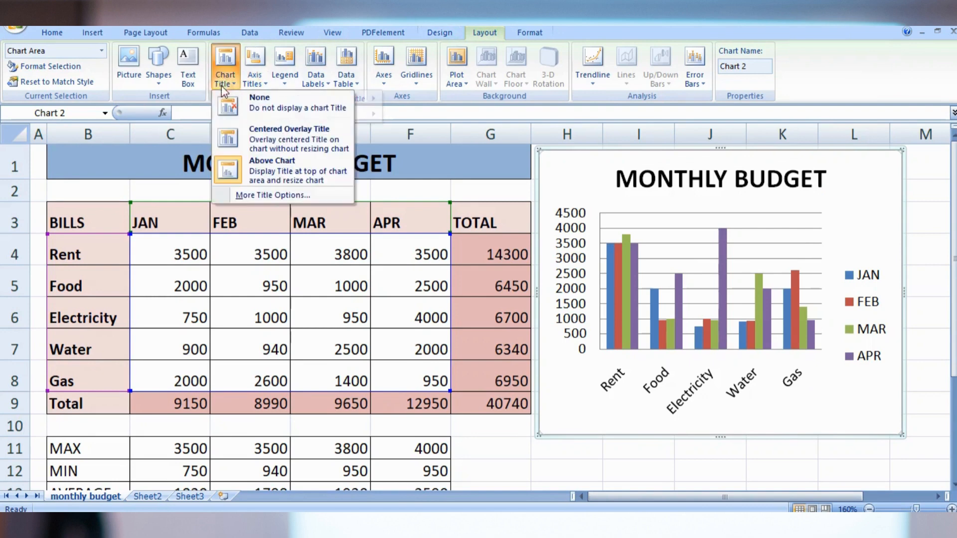
{"action": "left_click", "coordinate": [255, 80]}
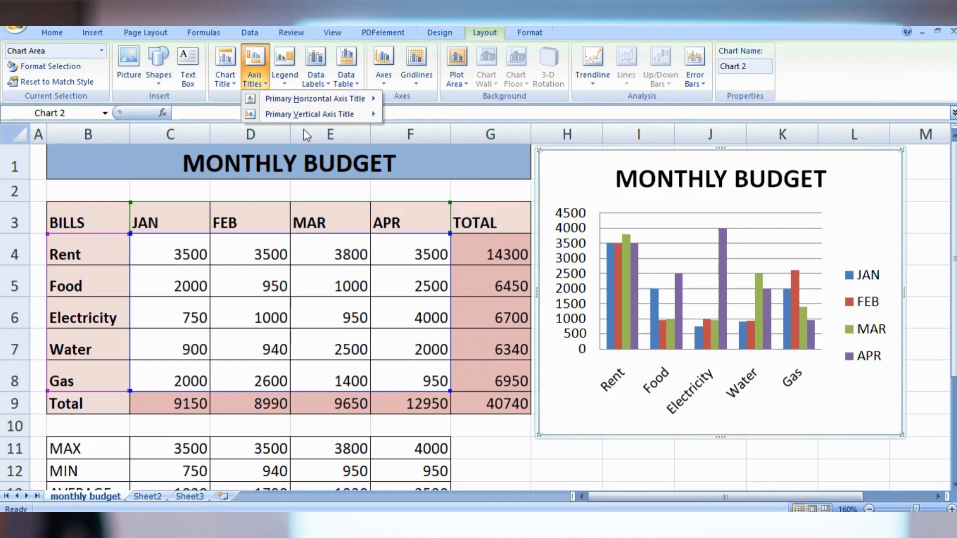
{"action": "mouse_move", "coordinate": [294, 106]}
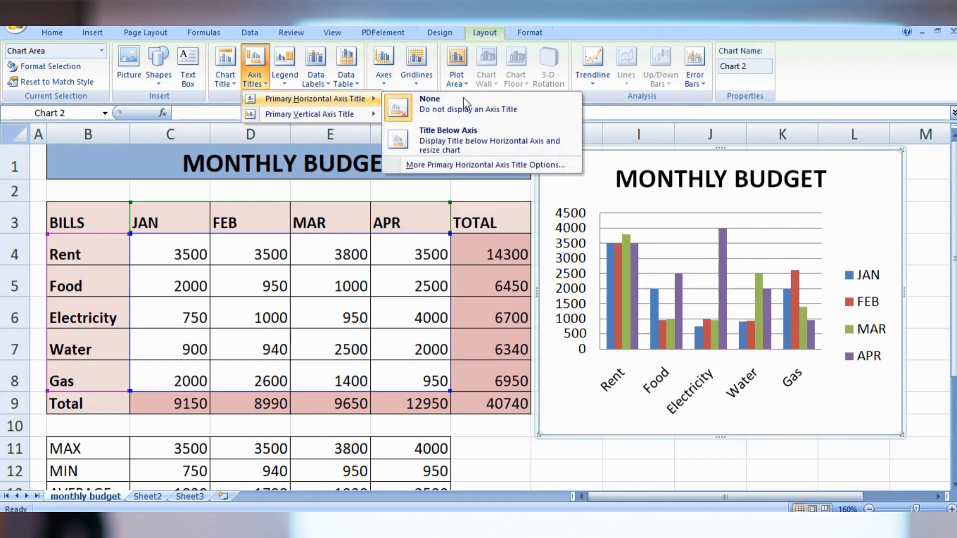
{"action": "left_click", "coordinate": [470, 136]}
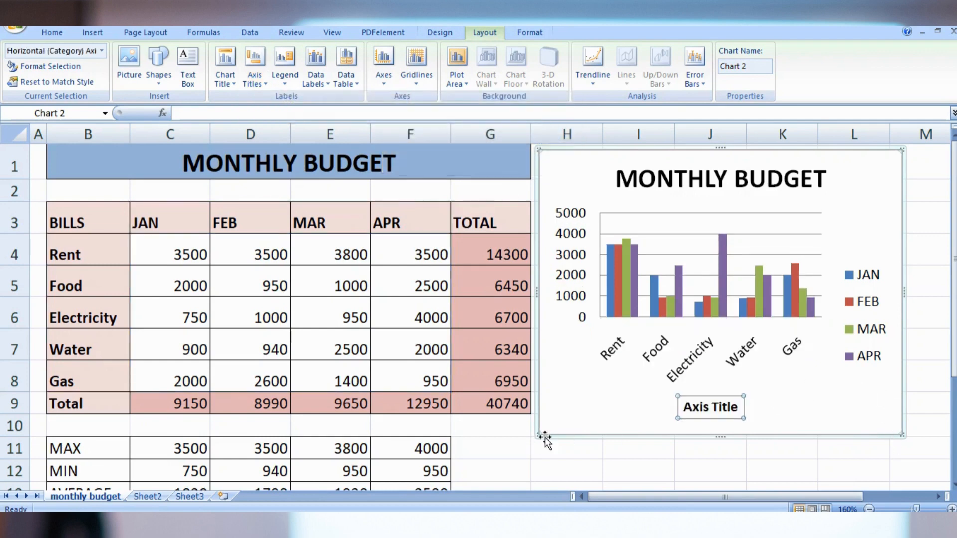
{"action": "left_click", "coordinate": [718, 411]}
{"action": "left_click_drag", "start_coordinate": [738, 413], "coordinate": [699, 415]}
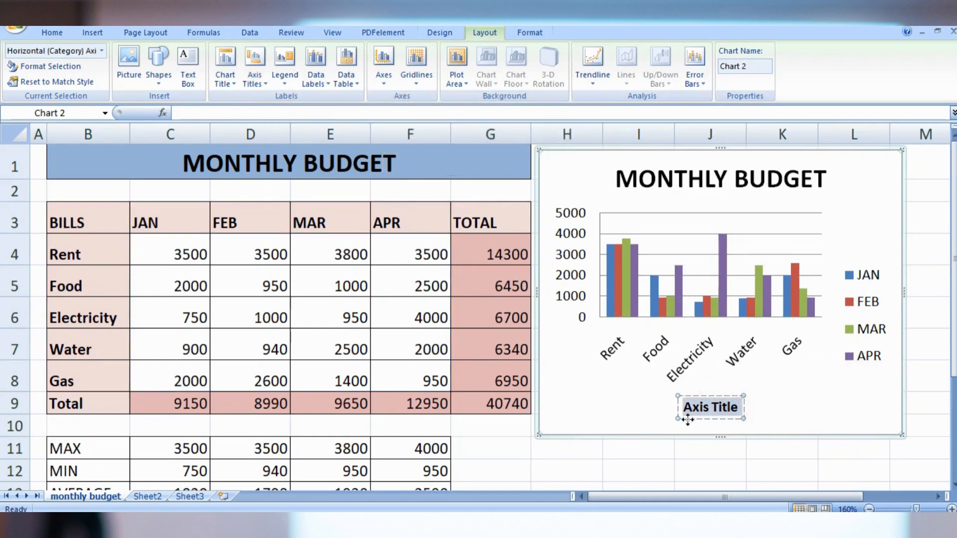
{"action": "type", "text": "BILLS"}
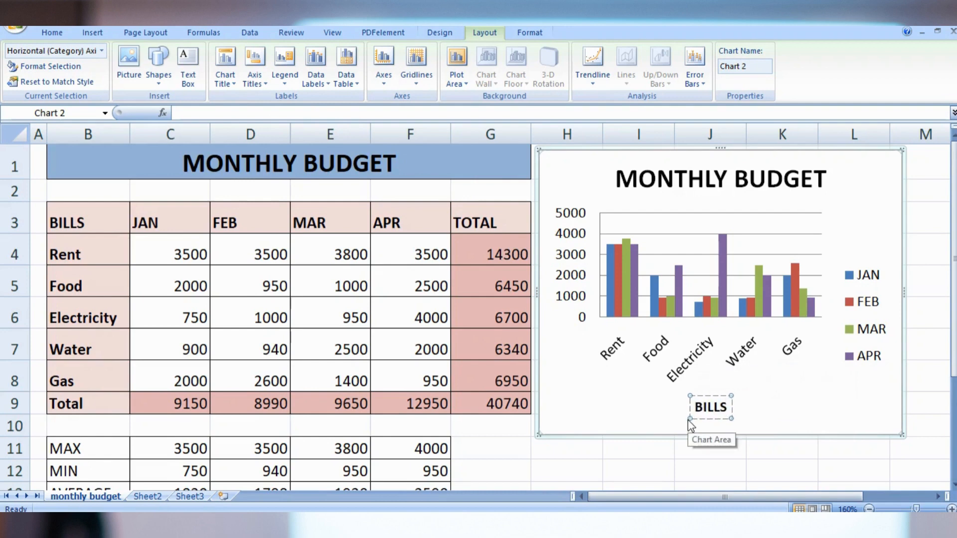
{"action": "left_click", "coordinate": [632, 396]}
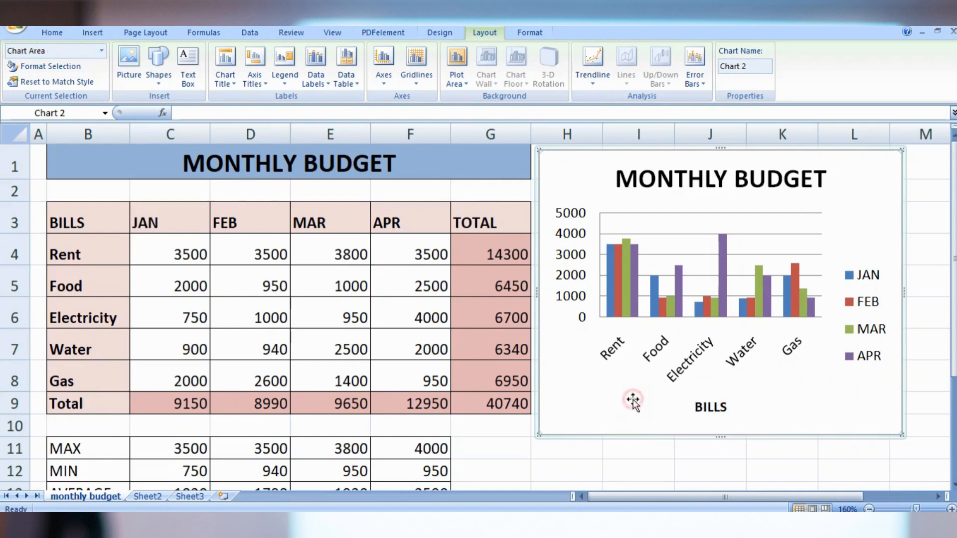
Add a primary vertical axis title with vertical text to the chart and set it to AMOUNT
{"action": "left_click", "coordinate": [259, 81]}
{"action": "mouse_move", "coordinate": [271, 114]}
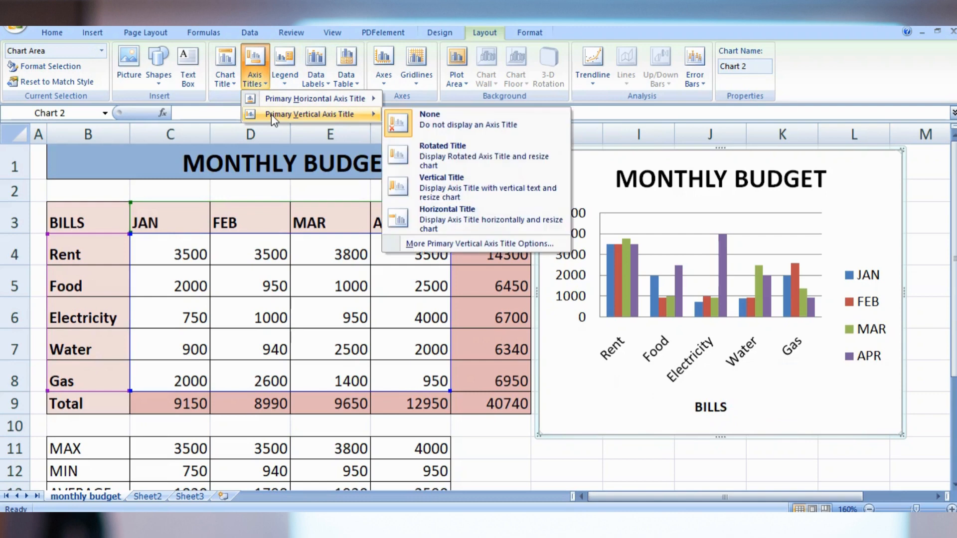
{"action": "left_click", "coordinate": [439, 194]}
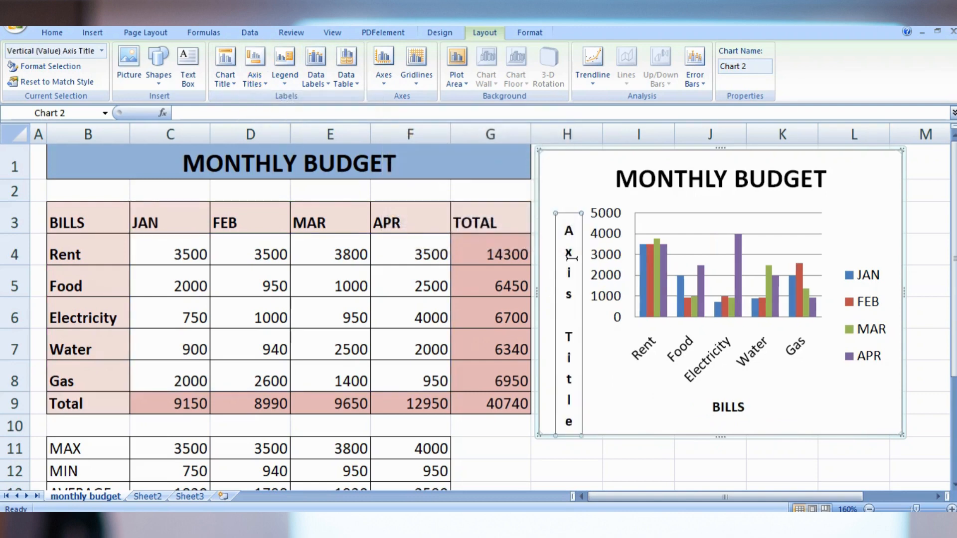
{"action": "left_click_drag", "start_coordinate": [569, 221], "coordinate": [554, 446]}
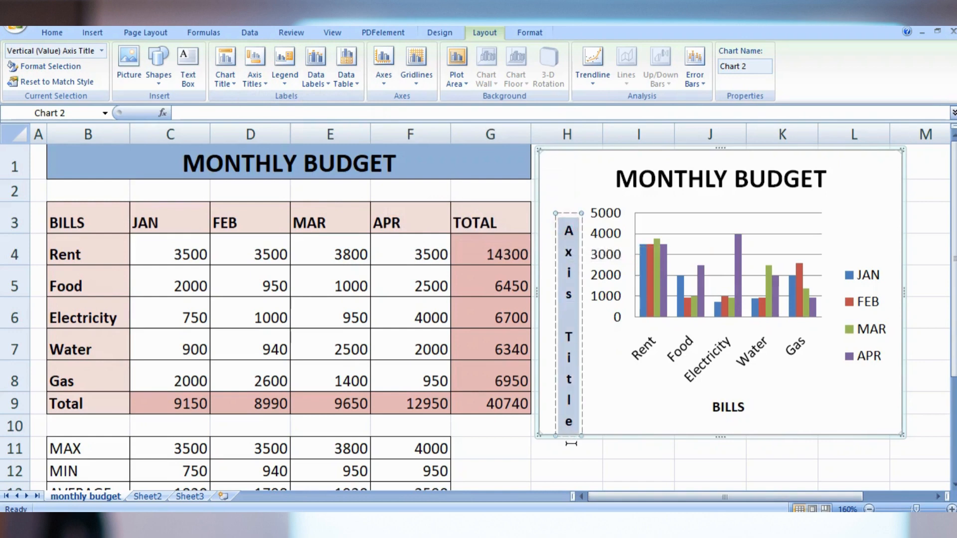
{"action": "type", "text": "AMM"}
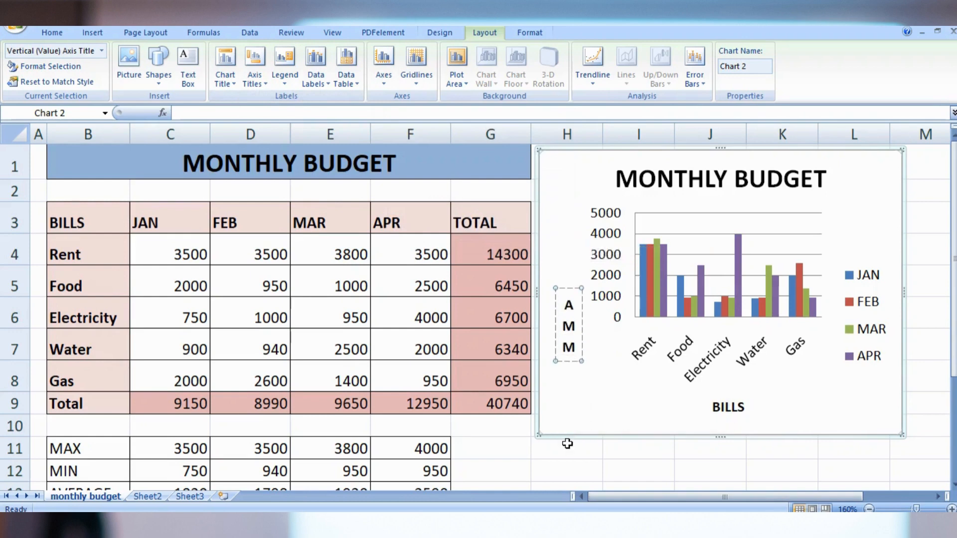
{"action": "key", "text": "BackSpace"}
{"action": "type", "text": "OUNT"}
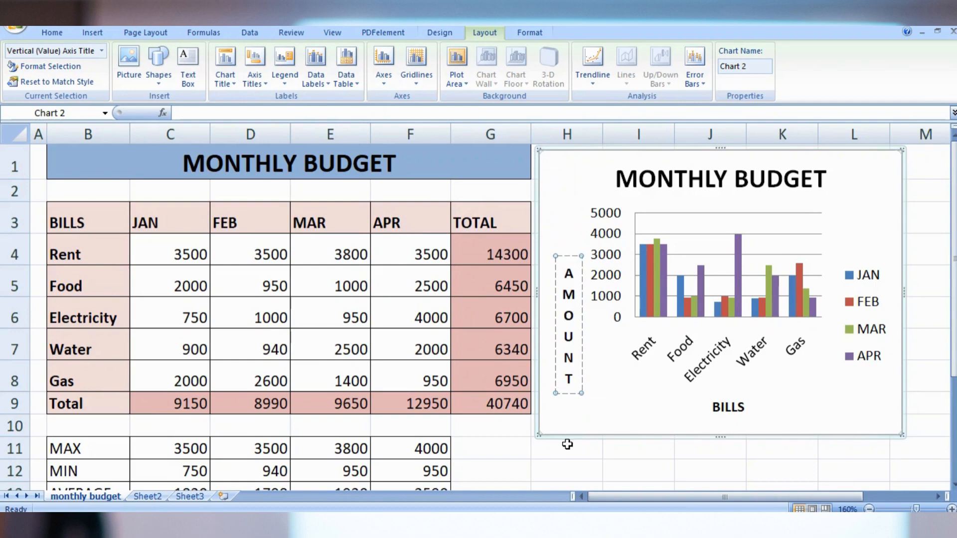
{"action": "left_click", "coordinate": [595, 388]}
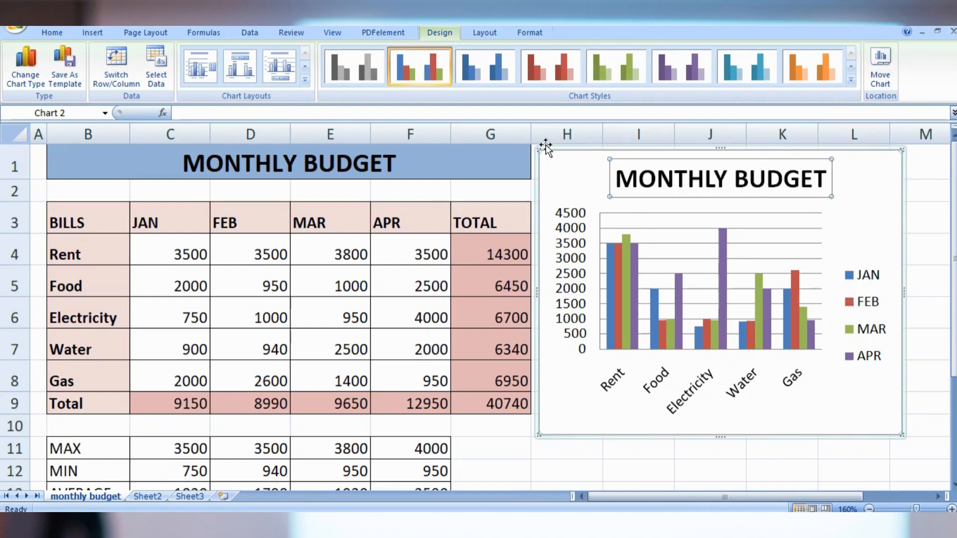
Move the budget chart to a new sheet named Chart1
{"action": "left_click", "coordinate": [889, 82]}
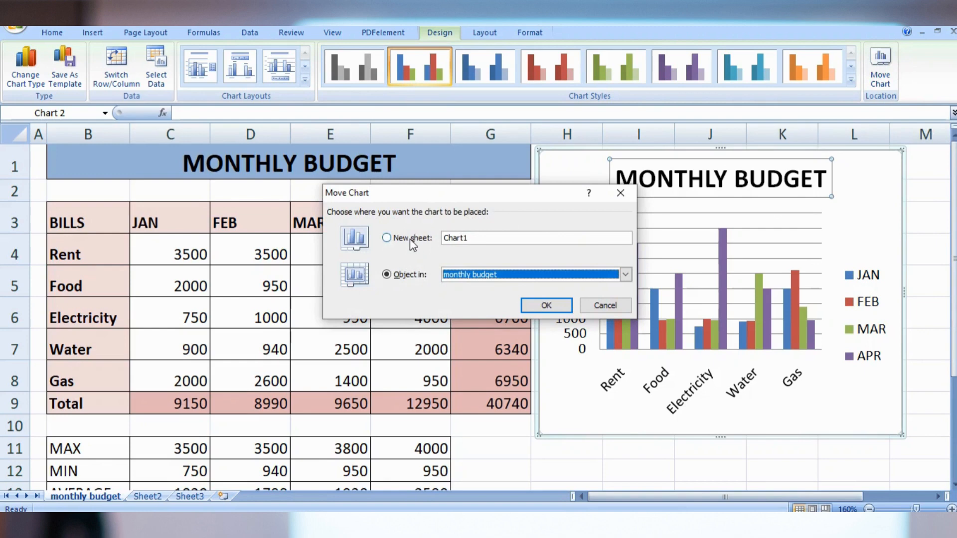
{"action": "left_click", "coordinate": [409, 238]}
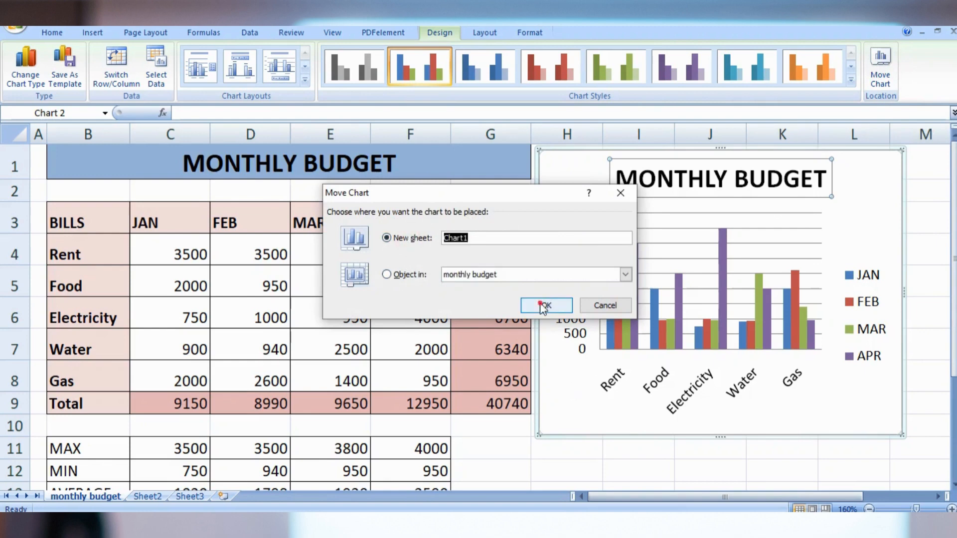
{"action": "left_click", "coordinate": [543, 305]}
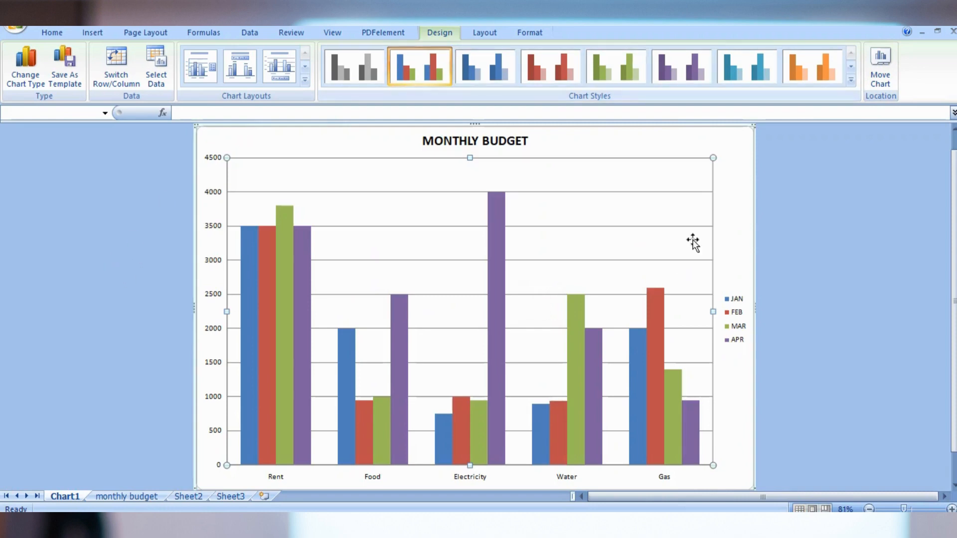
Show a data table without legend keys below the chart on the Chart1 sheet
{"action": "left_click", "coordinate": [485, 31]}
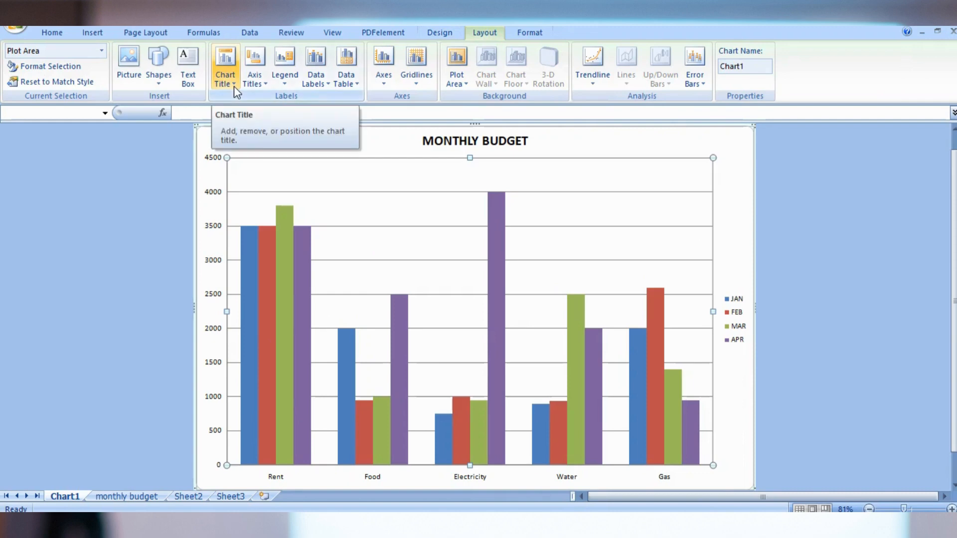
{"action": "left_click", "coordinate": [353, 83]}
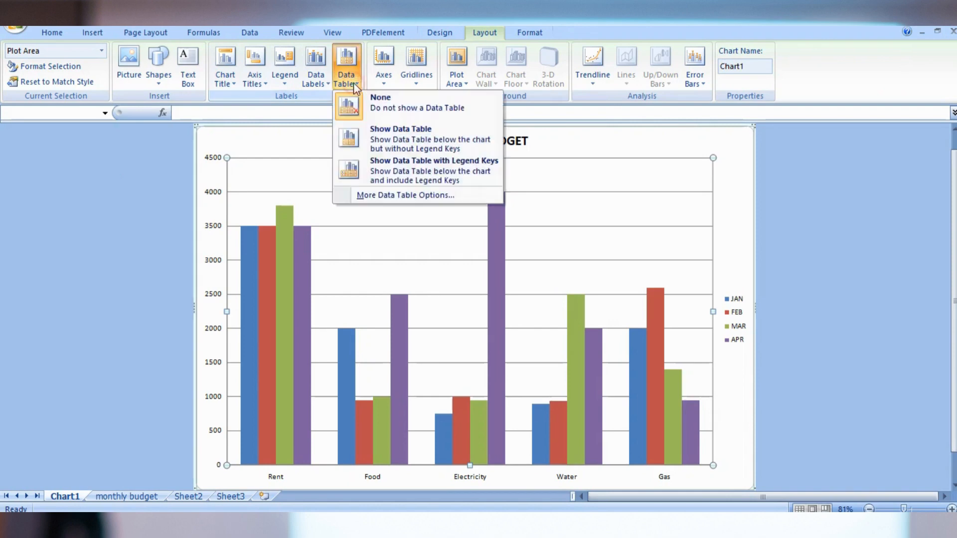
{"action": "left_click", "coordinate": [425, 141]}
{"action": "scroll", "coordinate": [497, 255], "scroll_direction": "down", "scroll_amount": 1}
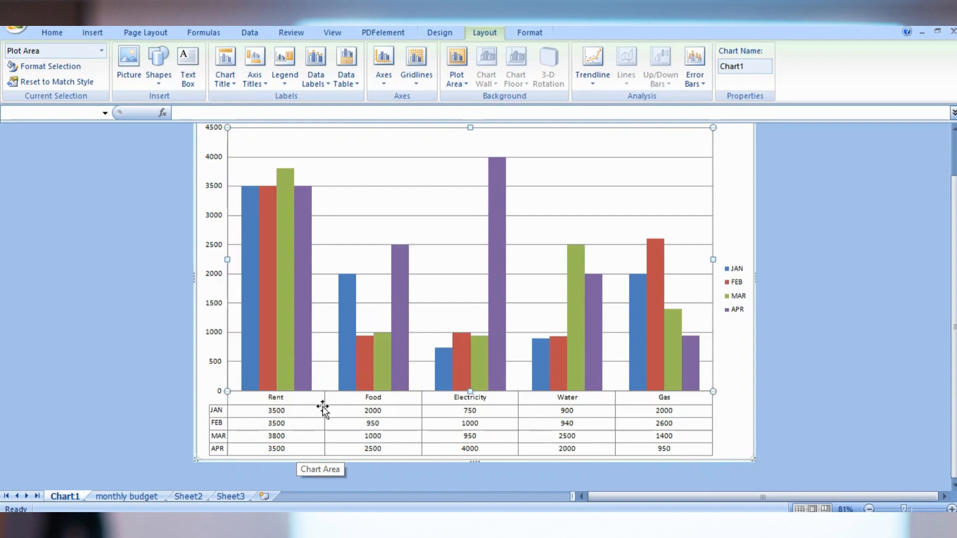
Rename the chart in its properties, beginning the new name with MONTH
{"action": "left_click", "coordinate": [750, 65]}
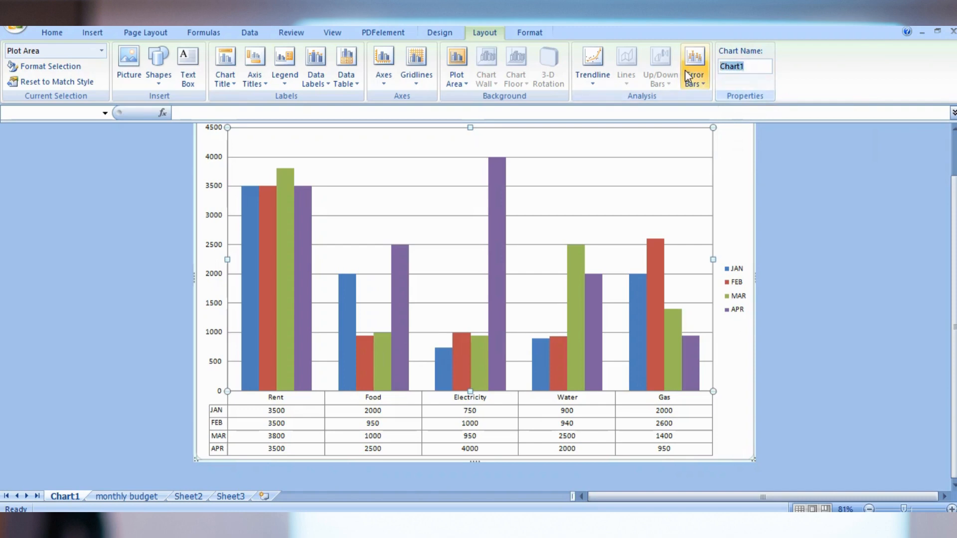
{"action": "type", "text": "MONTH"}
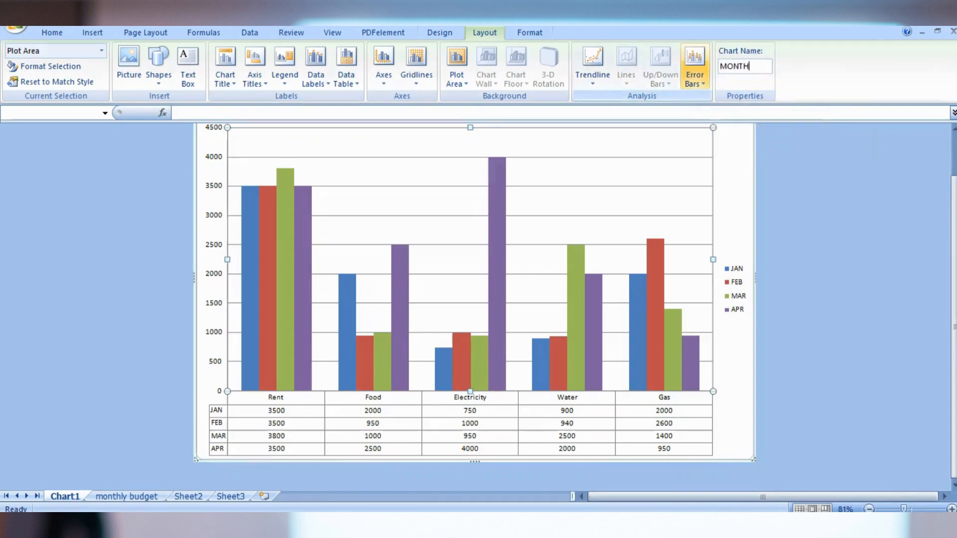